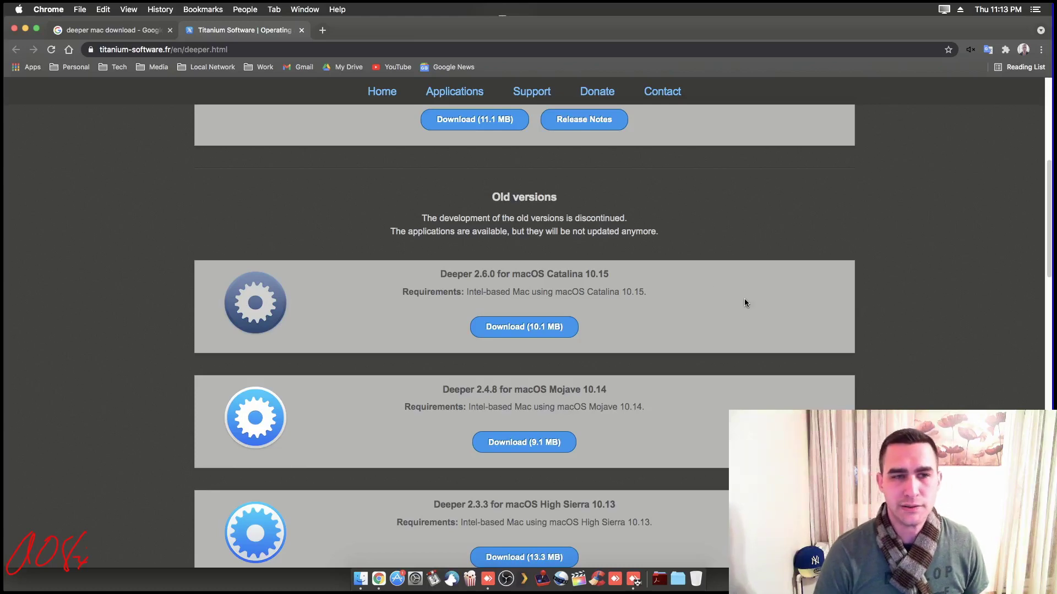
Return to the 'deeper mac download - Google Search' results tab in Chrome.
scroll(751, 308, "up", 7)
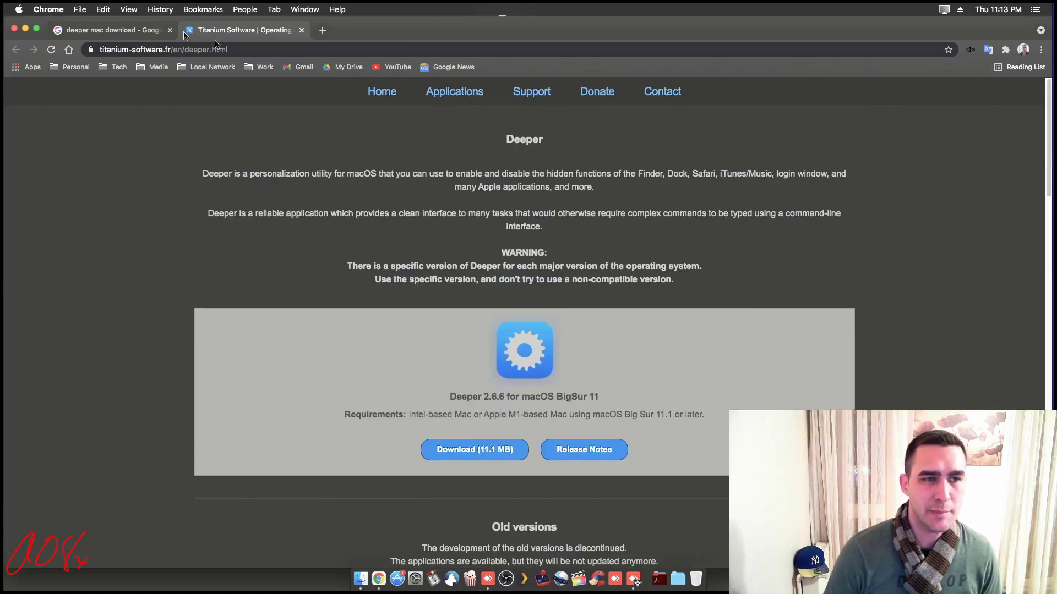
left_click(110, 30)
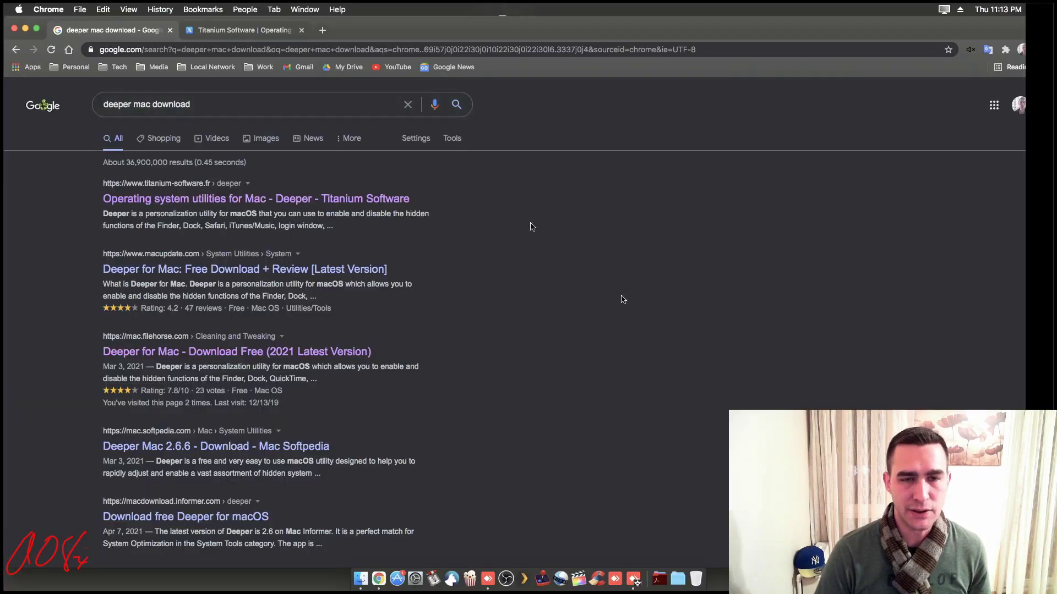
left_click(337, 103)
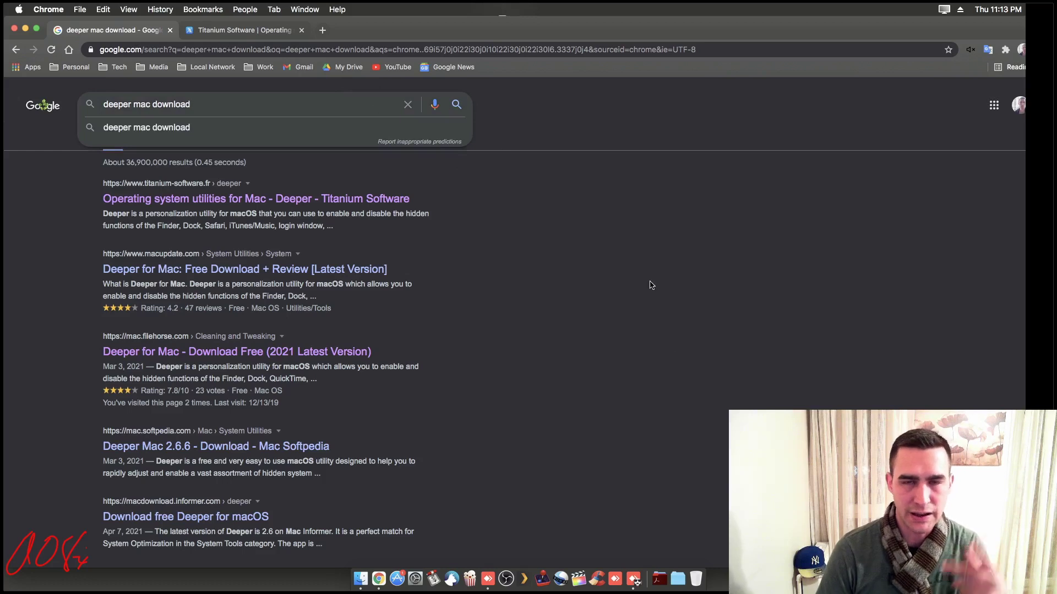
left_click(620, 291)
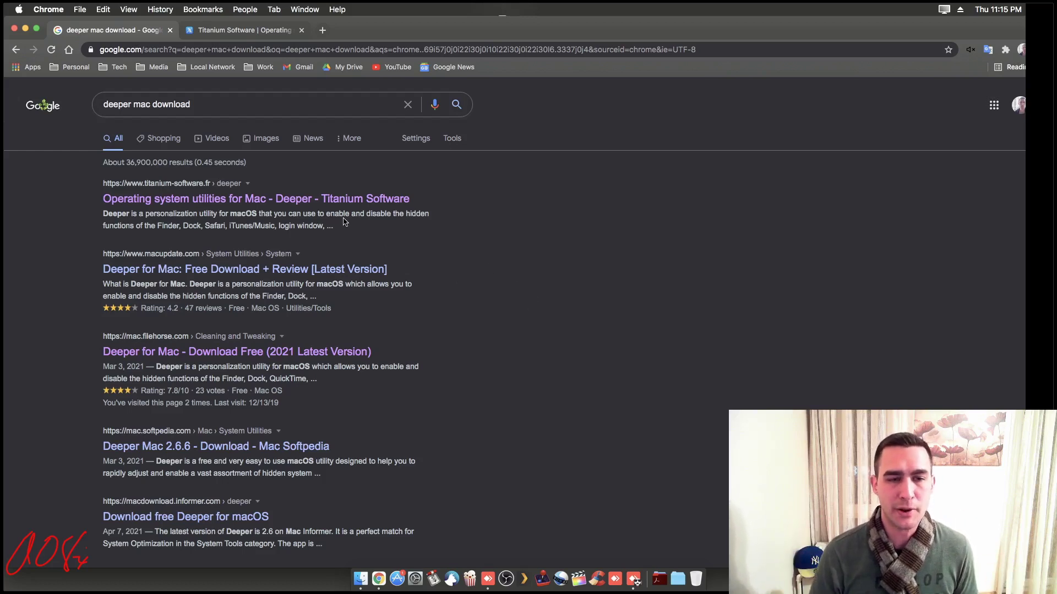
Open the Titanium Software Deeper page and highlight its title and version-compatibility warning.
left_click(221, 106)
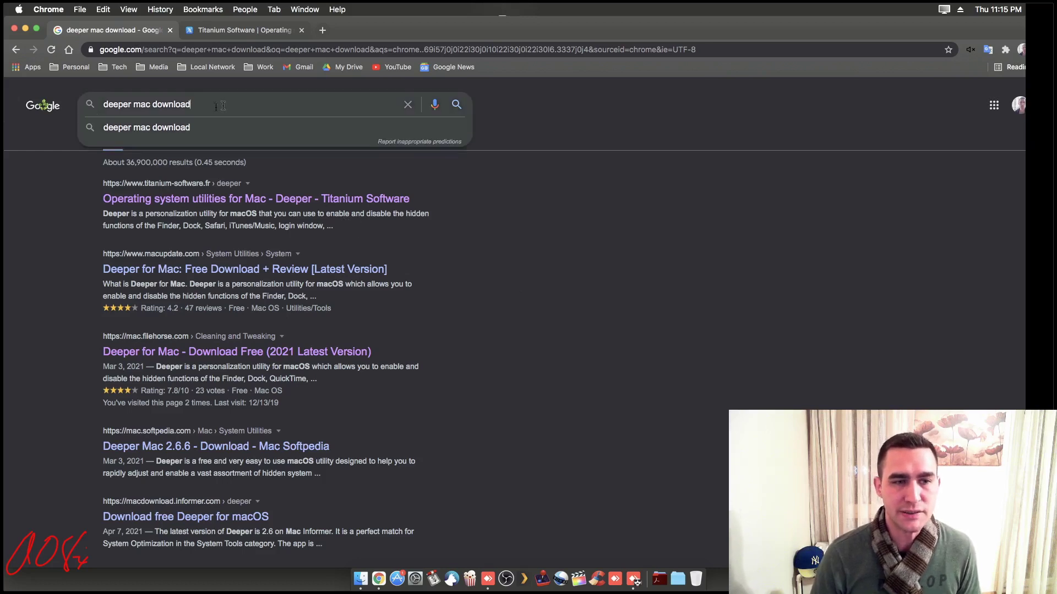
key("super+a")
left_click(539, 246)
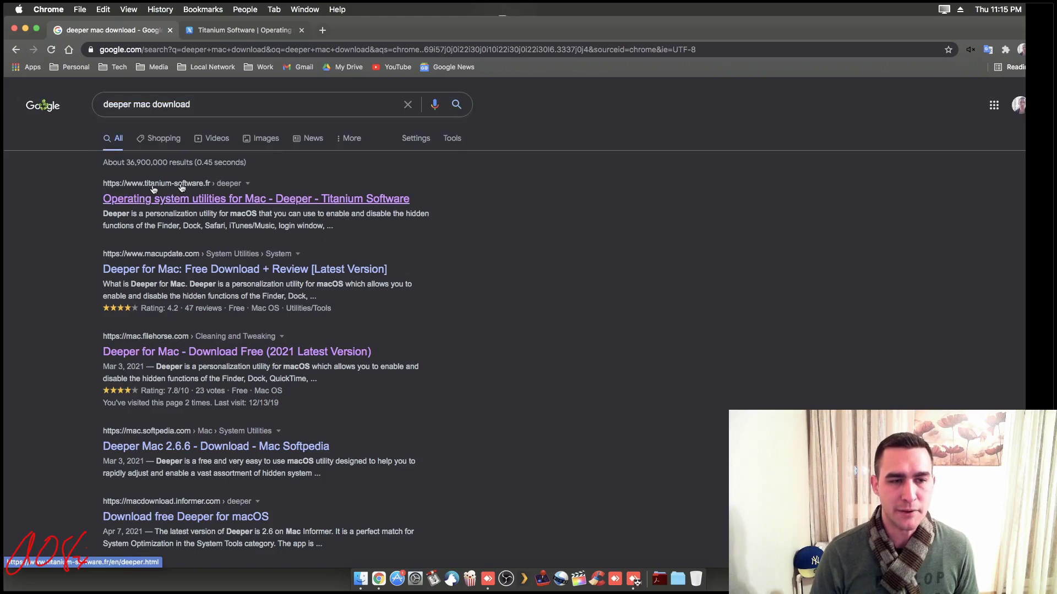
left_click(230, 29)
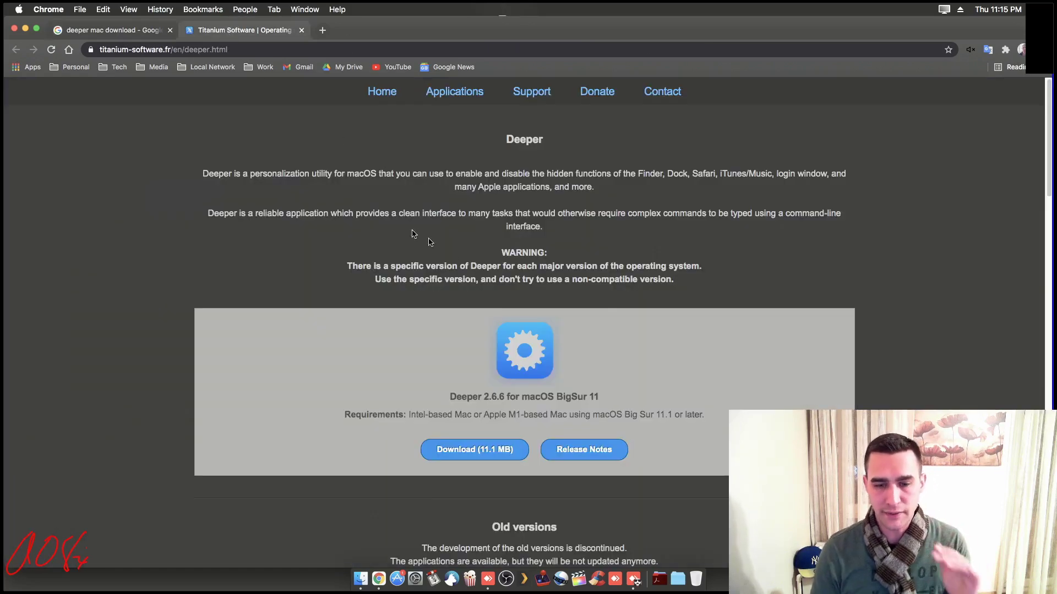
left_click_drag(595, 398, 453, 398)
left_click_drag(677, 281, 327, 267)
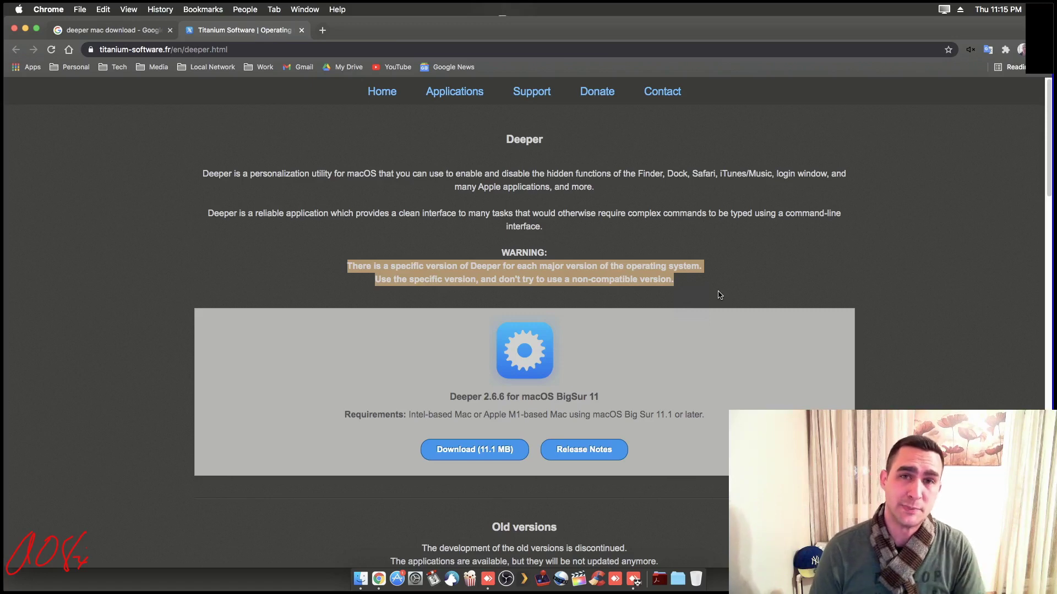
left_click(719, 296)
scroll(720, 297, "down", 4)
scroll(725, 283, "down", 3)
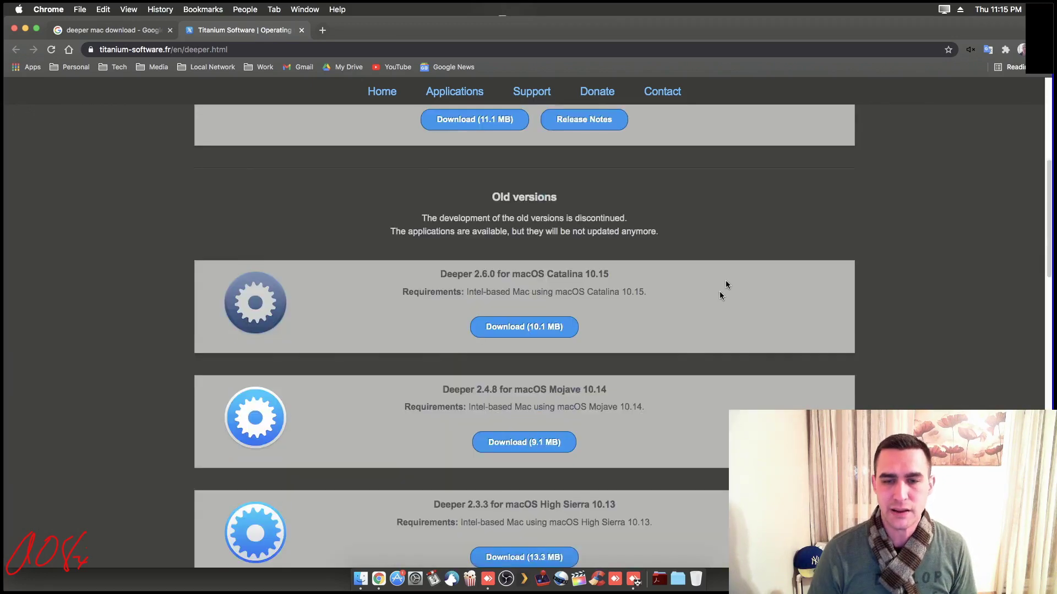
scroll(655, 396, "down", 3)
scroll(672, 414, "down", 4)
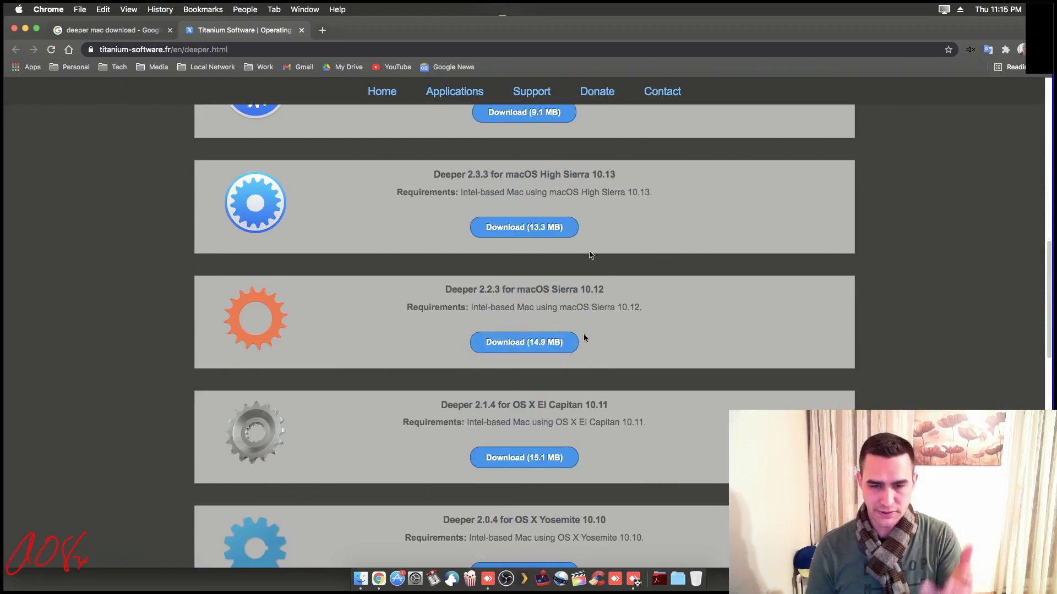
scroll(656, 460, "down", 4)
scroll(657, 459, "down", 12)
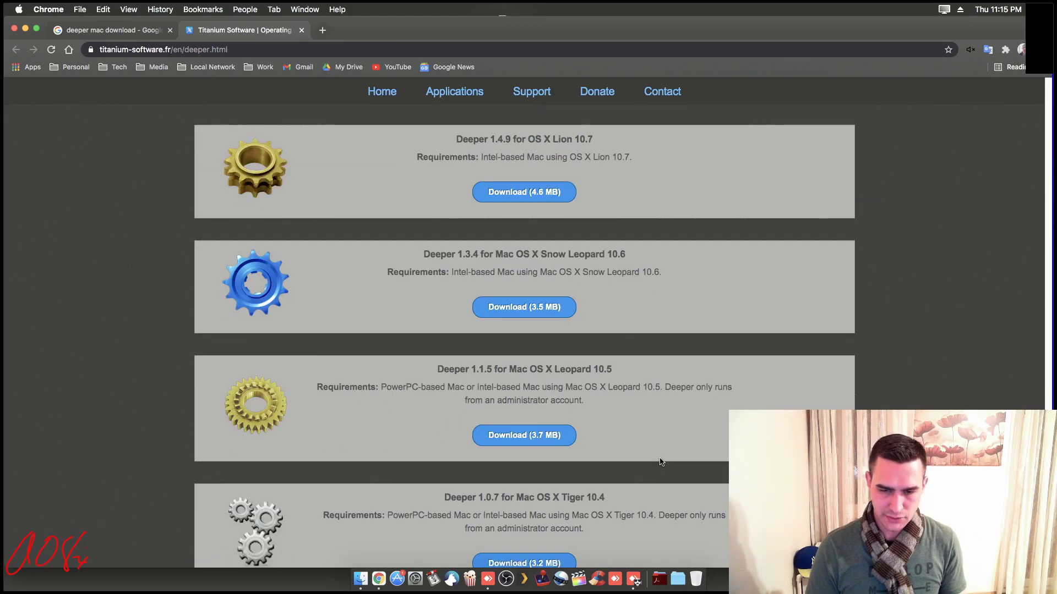
scroll(620, 427, "up", 20)
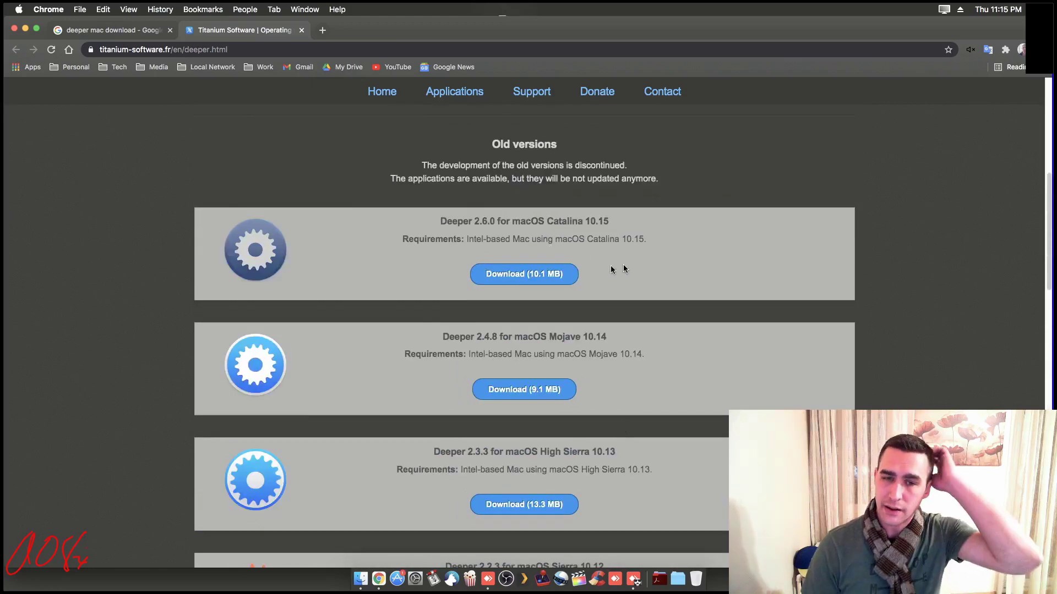
left_click_drag(469, 238, 537, 239)
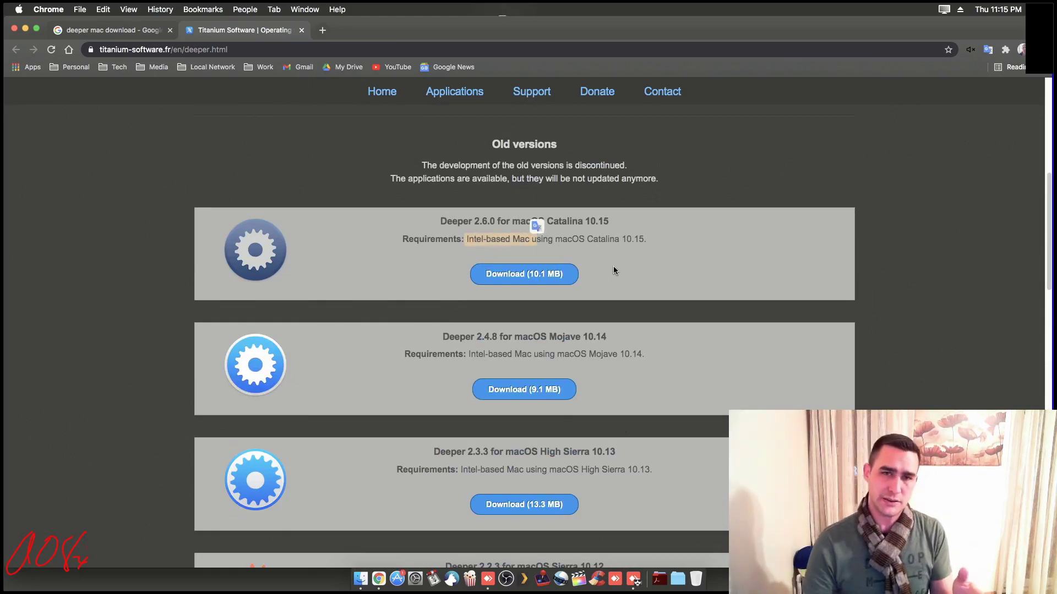
scroll(613, 270, "up", 5)
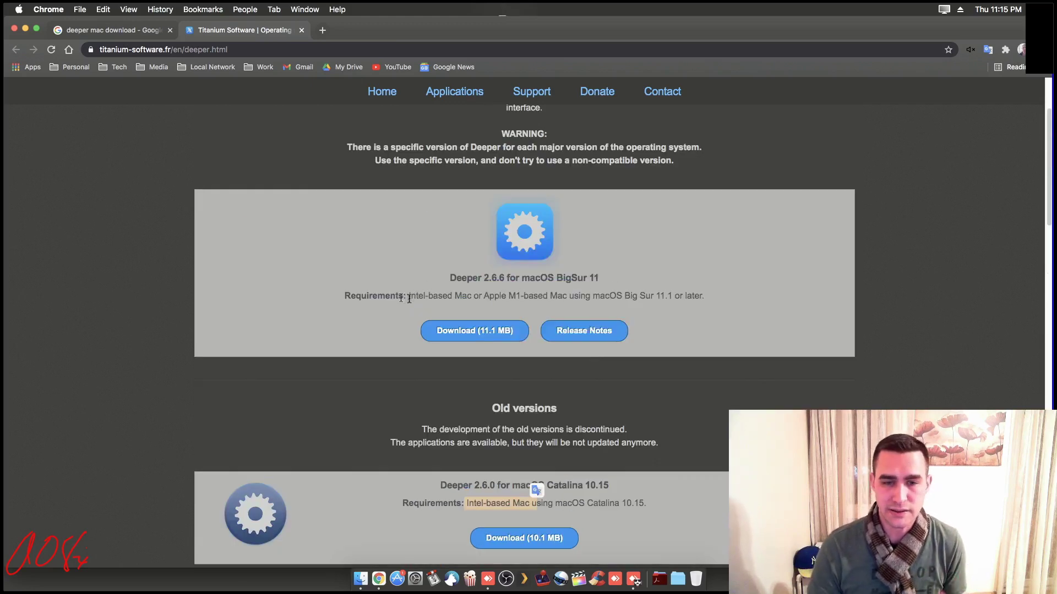
left_click_drag(411, 298, 681, 298)
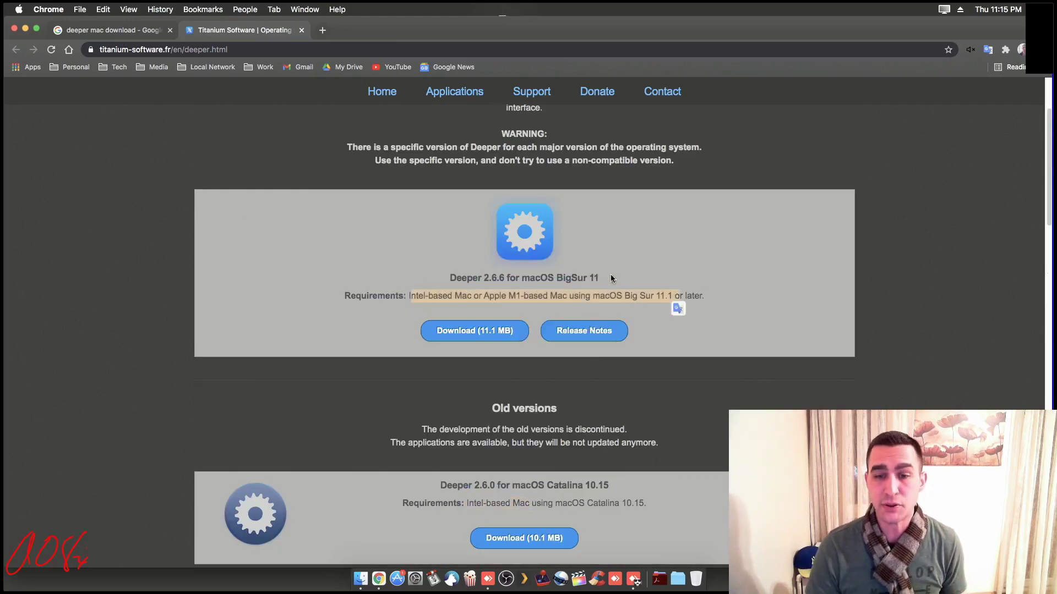
left_click(547, 297)
scroll(547, 298, "down", 6)
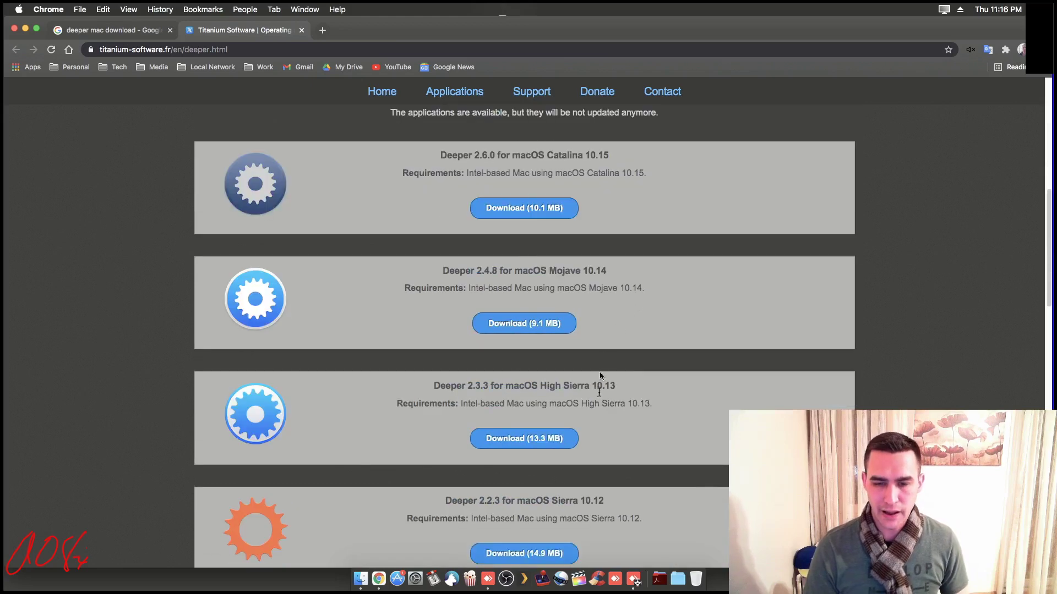
scroll(596, 400, "down", 4)
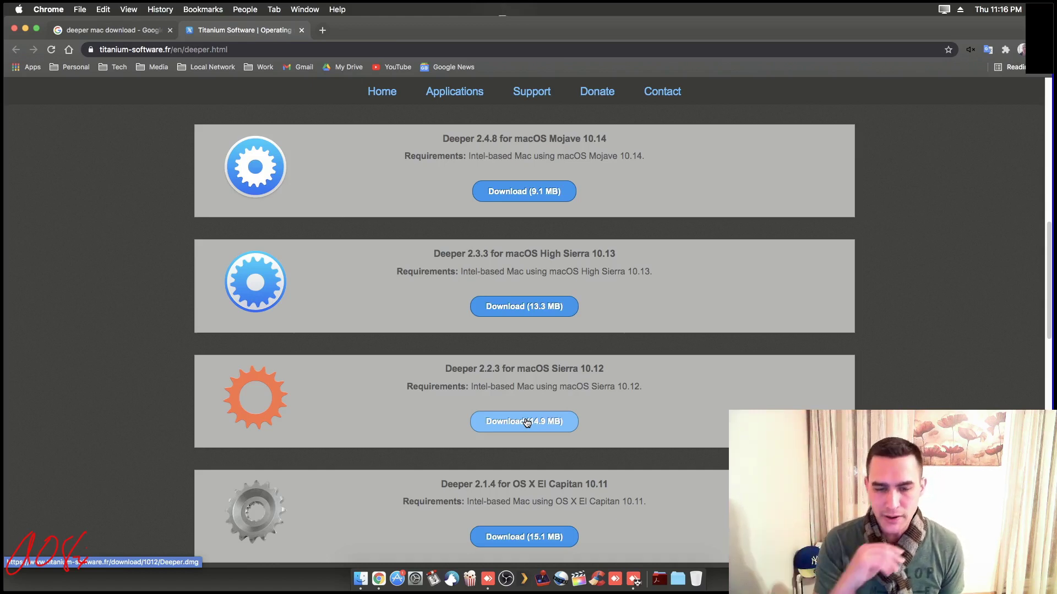
Download Deeper 2.2.3 for macOS Sierra and keep Deeper.dmg despite the harmful-file warning.
left_click(527, 422)
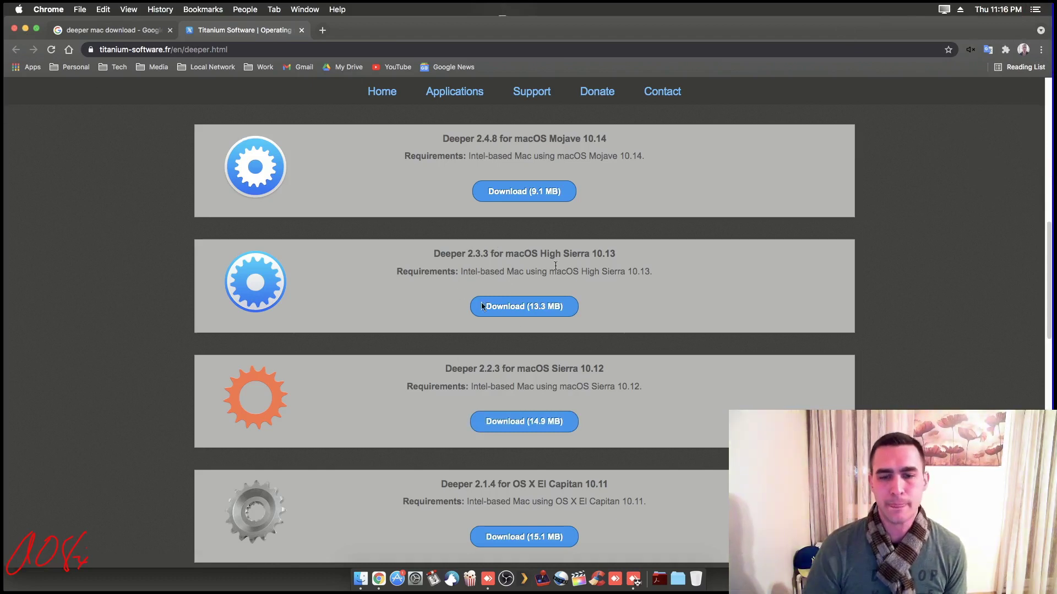
left_click(550, 421)
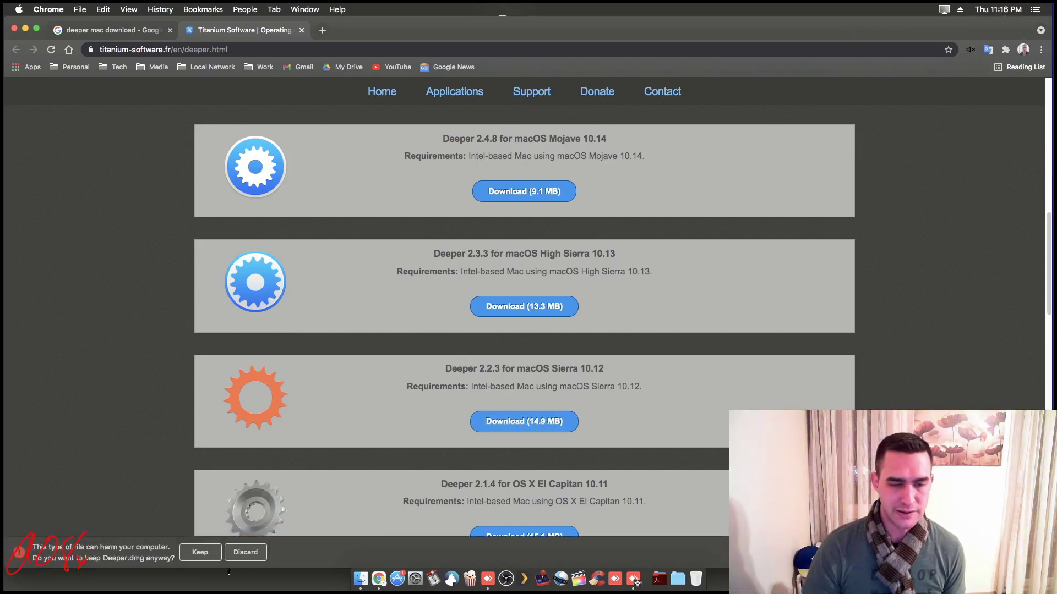
left_click(202, 555)
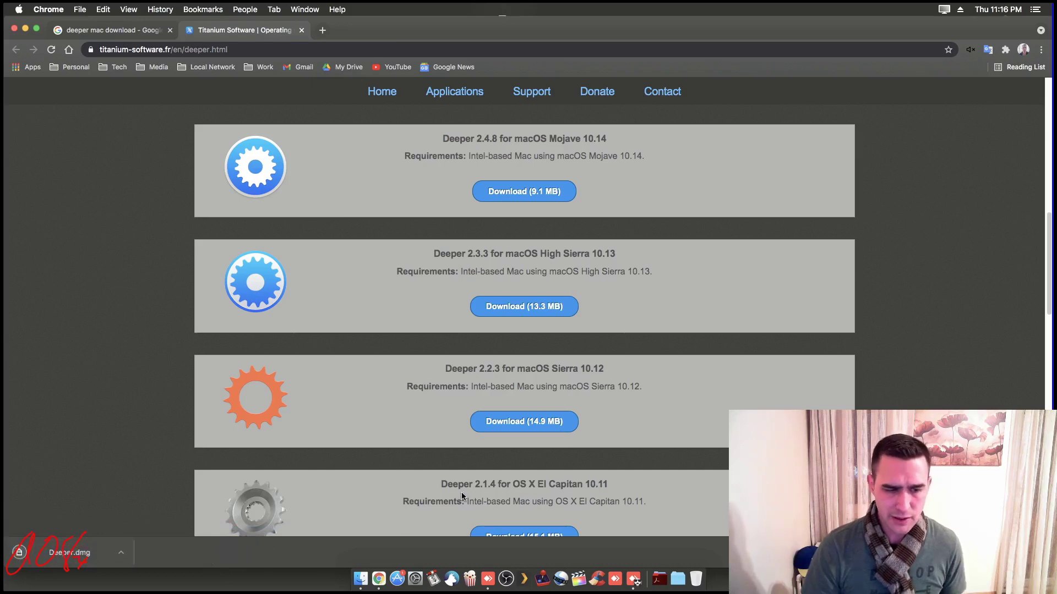
Remove Deeper.dmg from Chrome's downloads list and close the downloads page.
left_click(1013, 552)
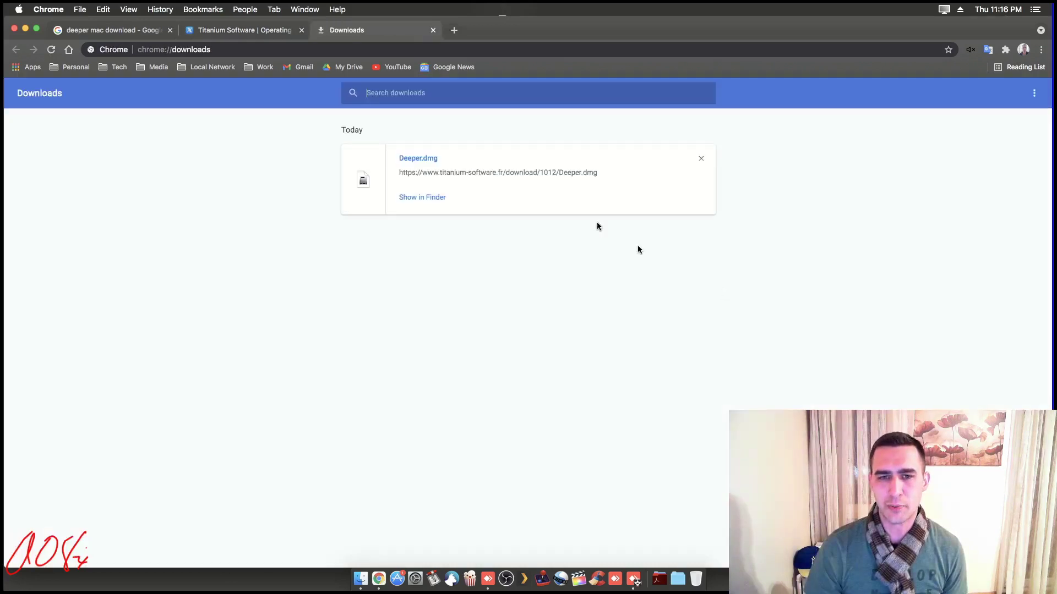
left_click(703, 160)
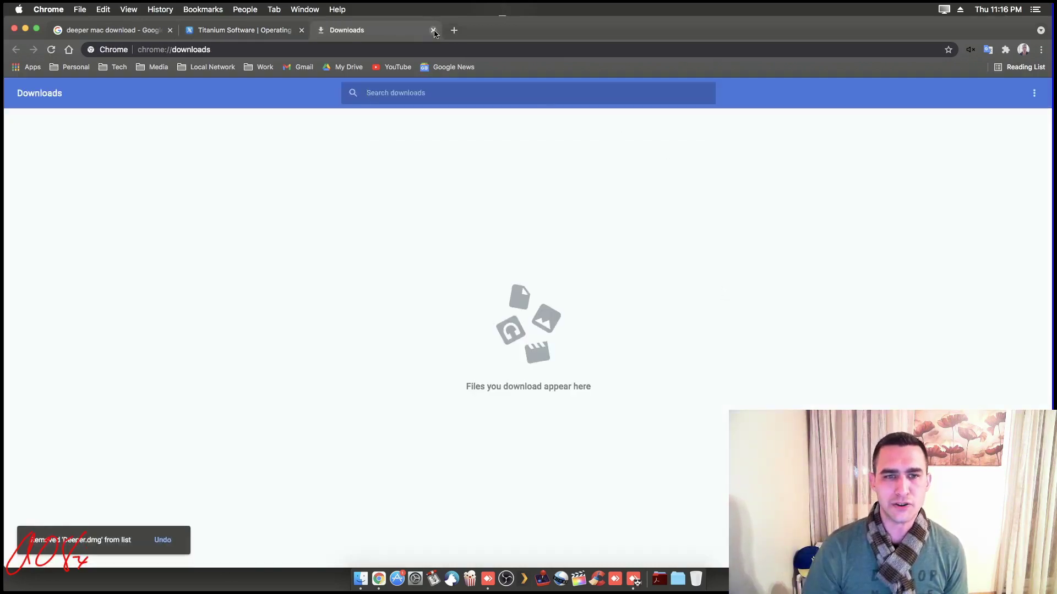
left_click(433, 30)
Hide Chrome, open Deeper.dmg from the desktop, and close the Deeper installer window.
left_click(24, 30)
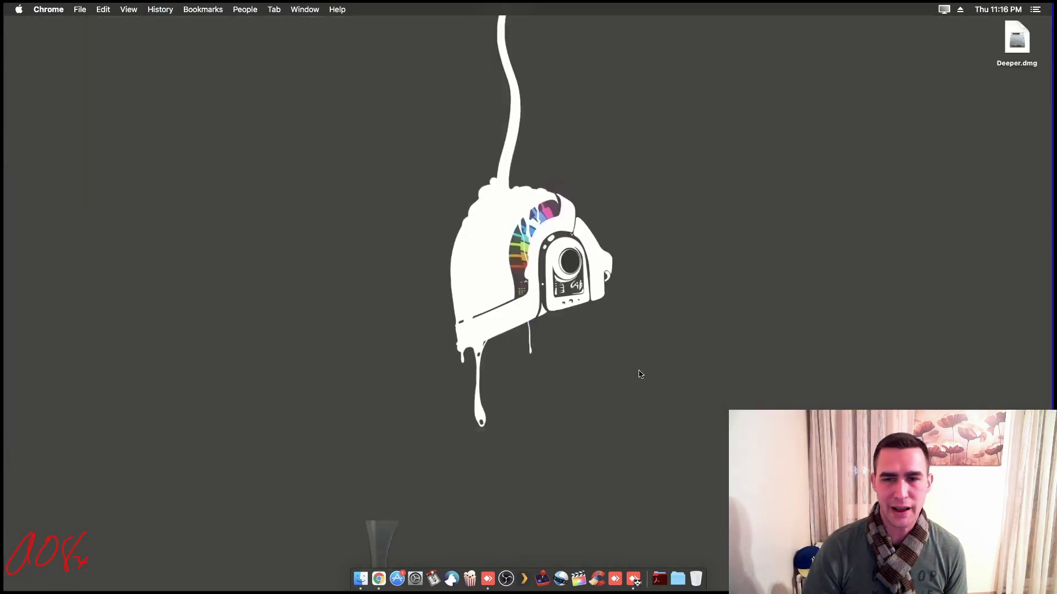
left_click(1012, 46)
double_click(1012, 47)
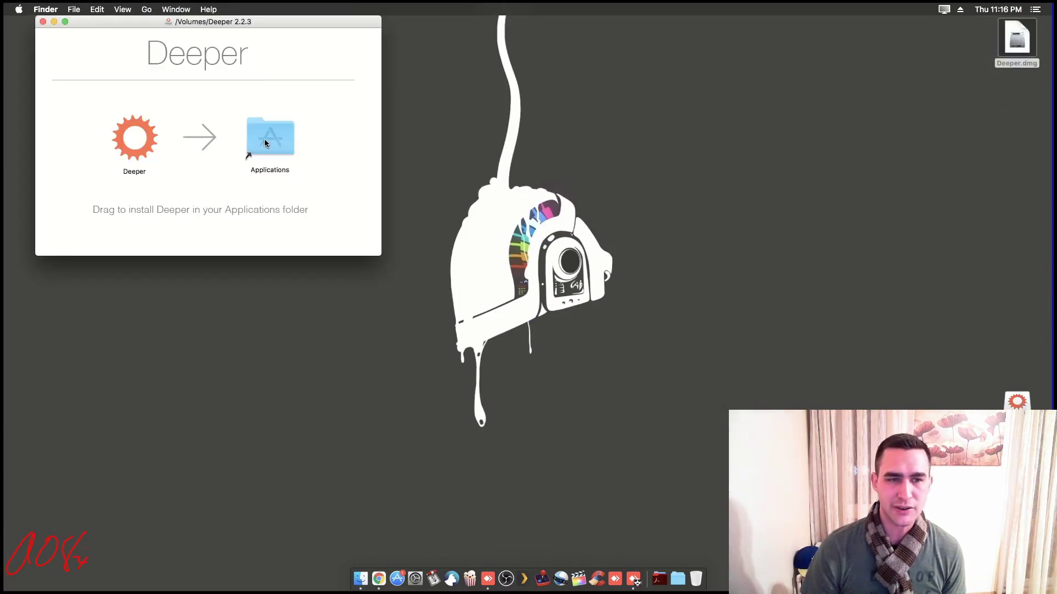
left_click(43, 22)
Eject the Deeper 2.2.3 volume and move Deeper.dmg to the Trash.
right_click(1017, 402)
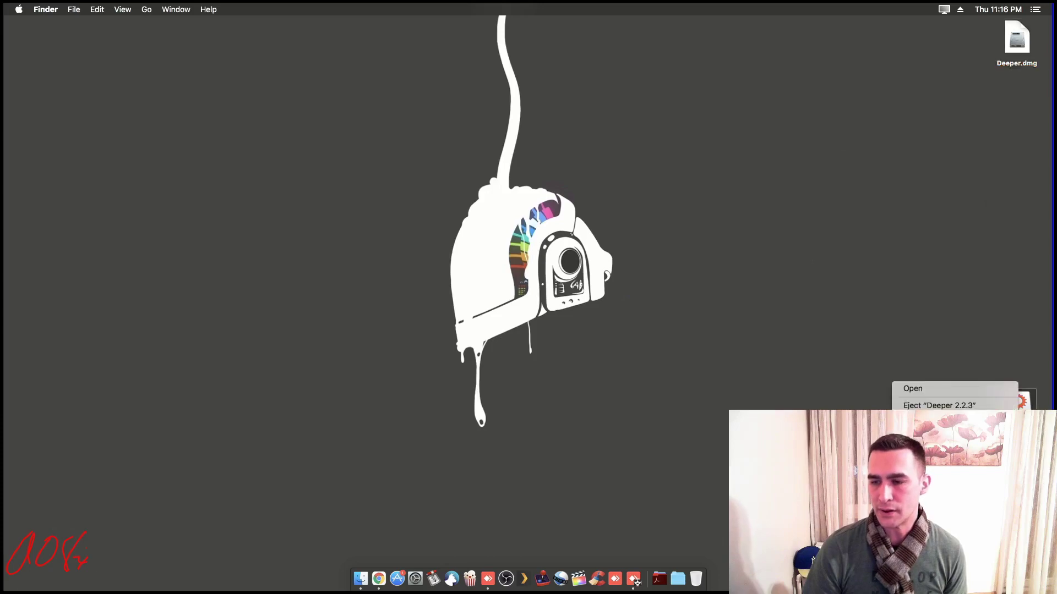
left_click(952, 403)
right_click(1014, 44)
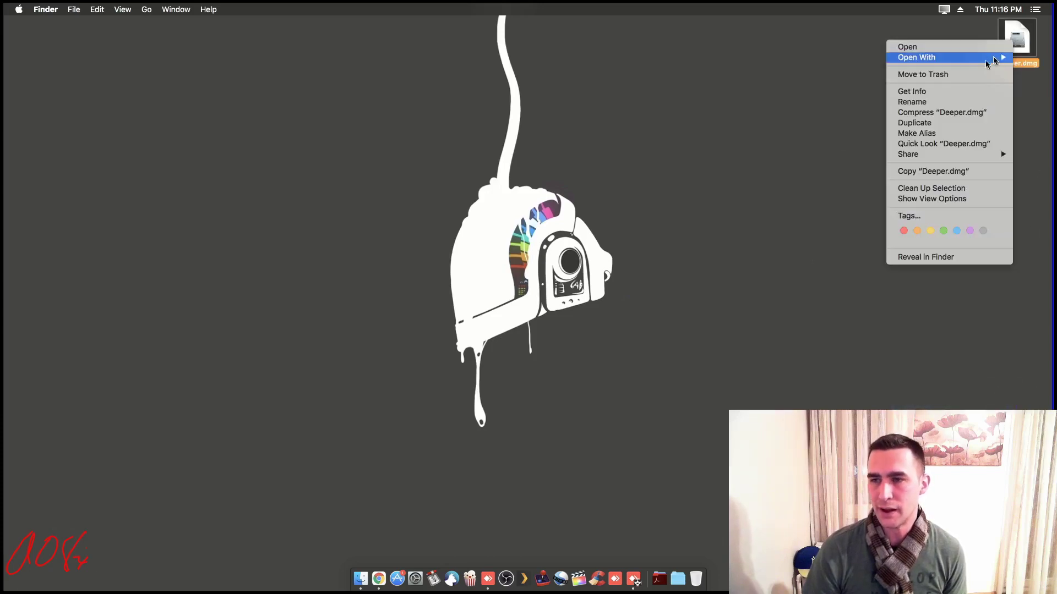
left_click(907, 73)
Empty the Trash from the Dock, confirming the permanent erase.
right_click(689, 569)
left_click(707, 529)
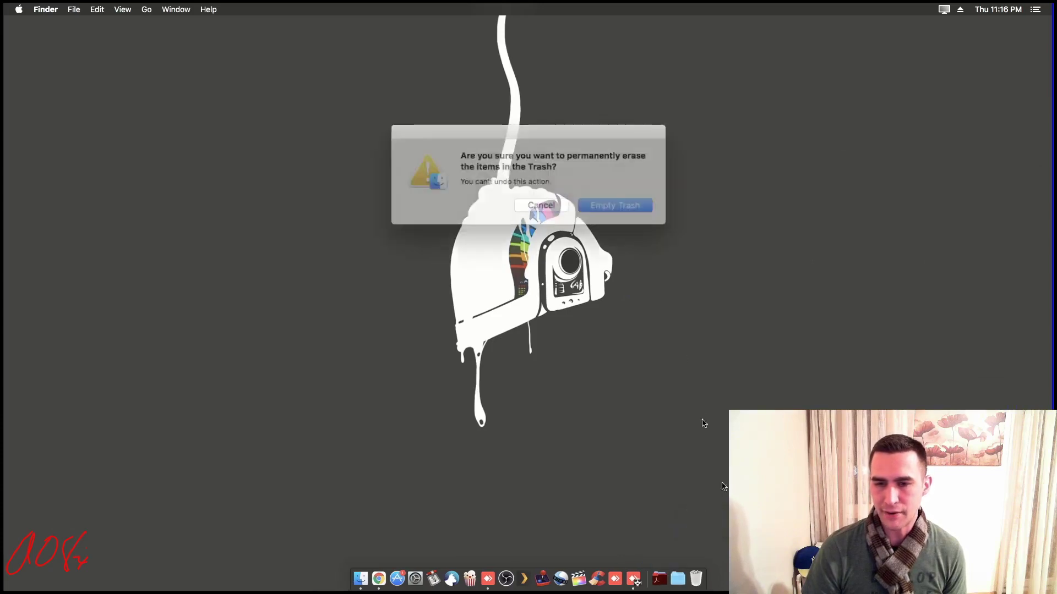
left_click(612, 203)
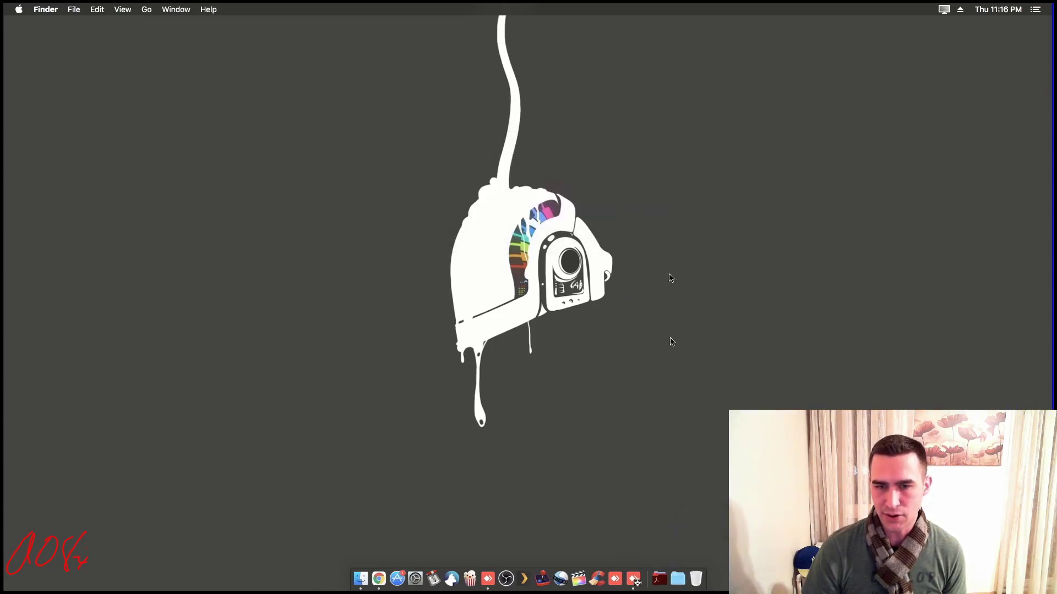
left_click(660, 579)
Launch Deeper, authorize it with the administrator password, and close the Deeper Help window.
left_click(391, 296)
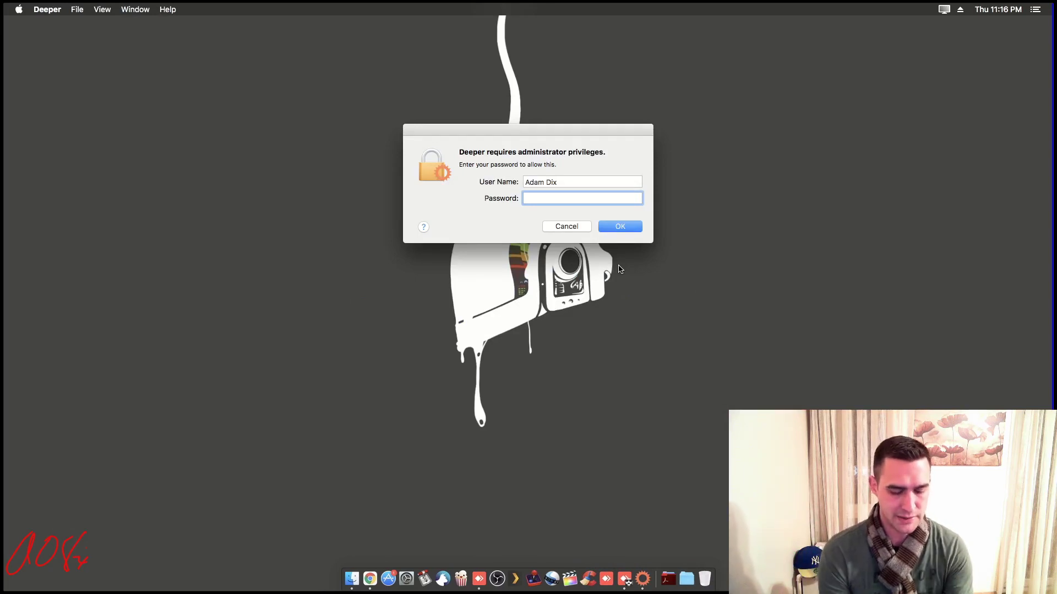
type("••••••••")
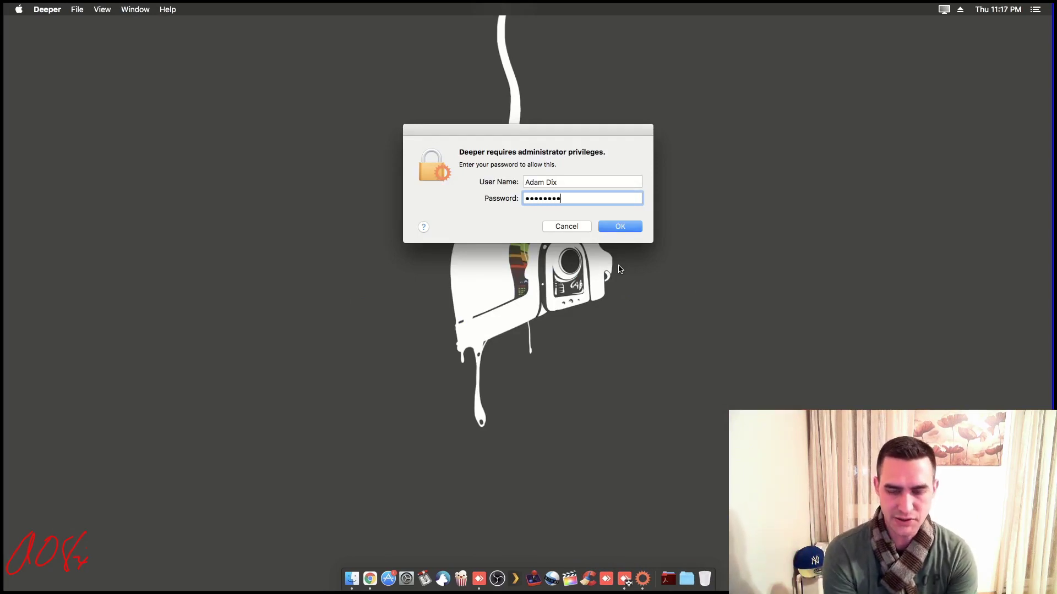
key("Return")
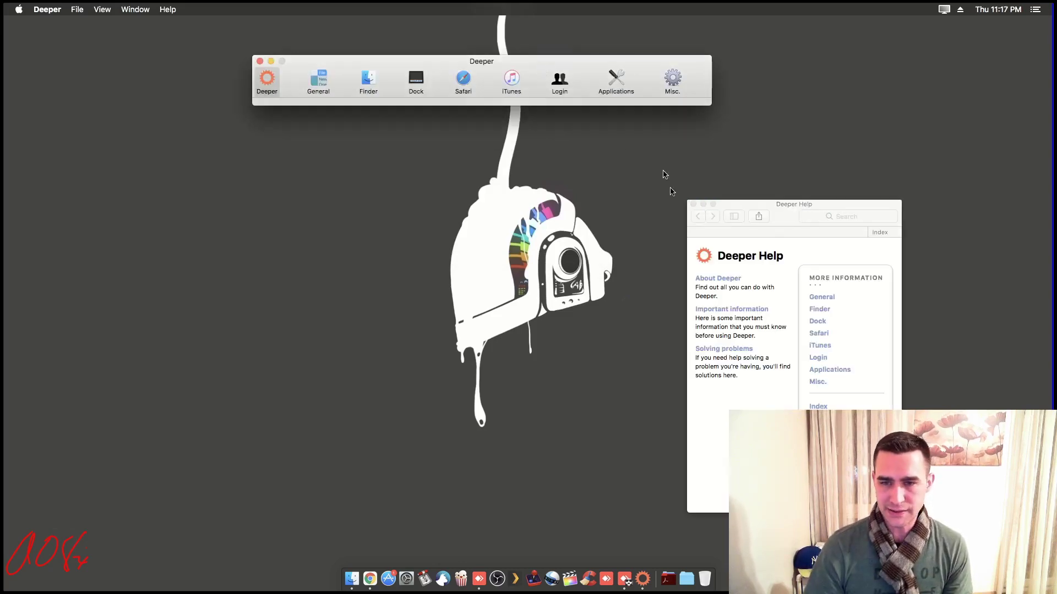
left_click(739, 205)
left_click(693, 204)
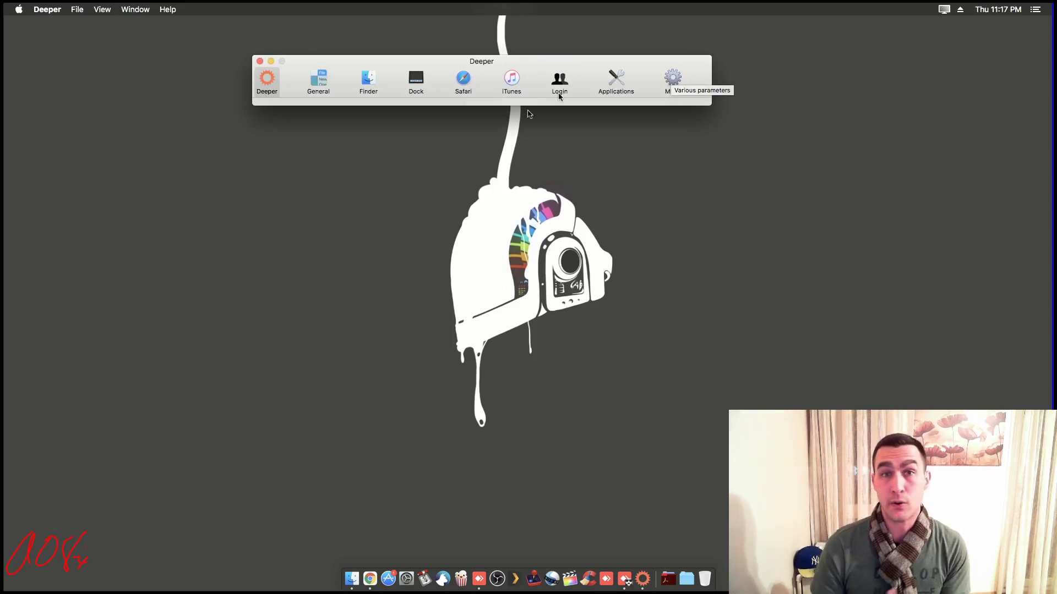
Open Deeper's General settings and select the number of recent items value.
left_click(322, 81)
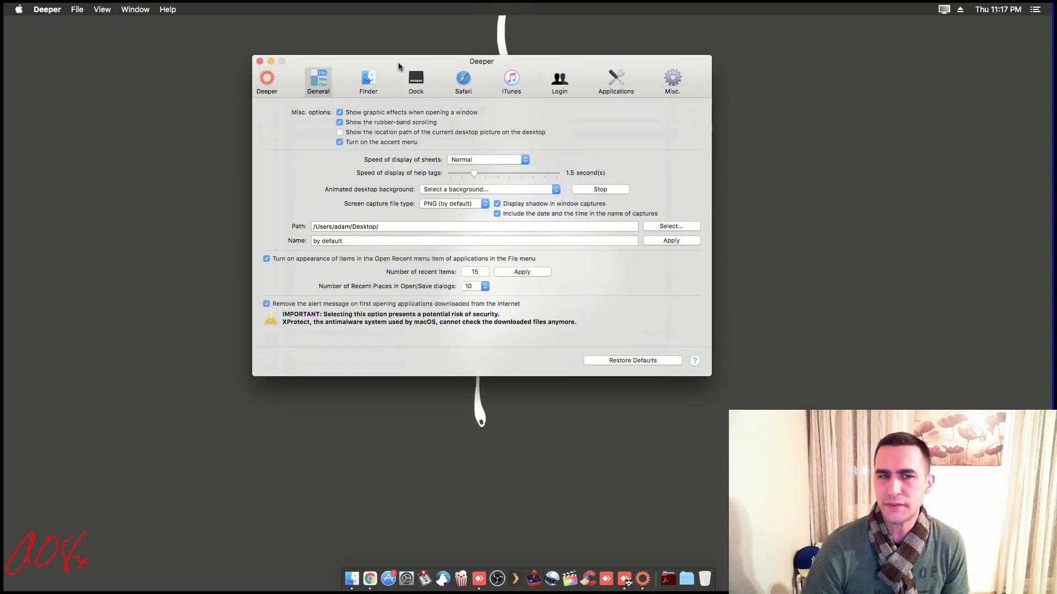
left_click_drag(398, 66, 411, 85)
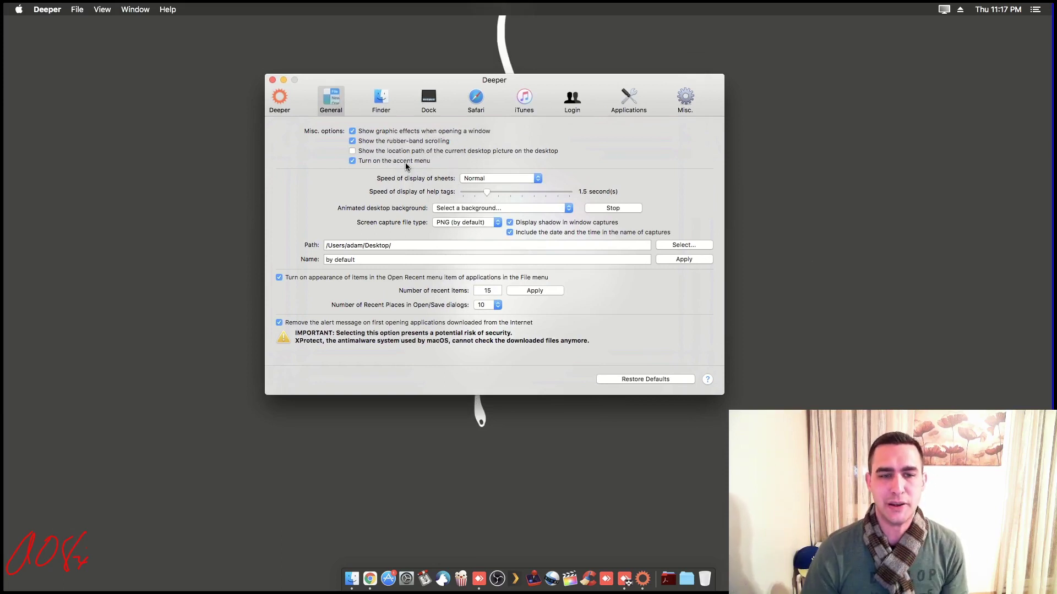
left_click(499, 290)
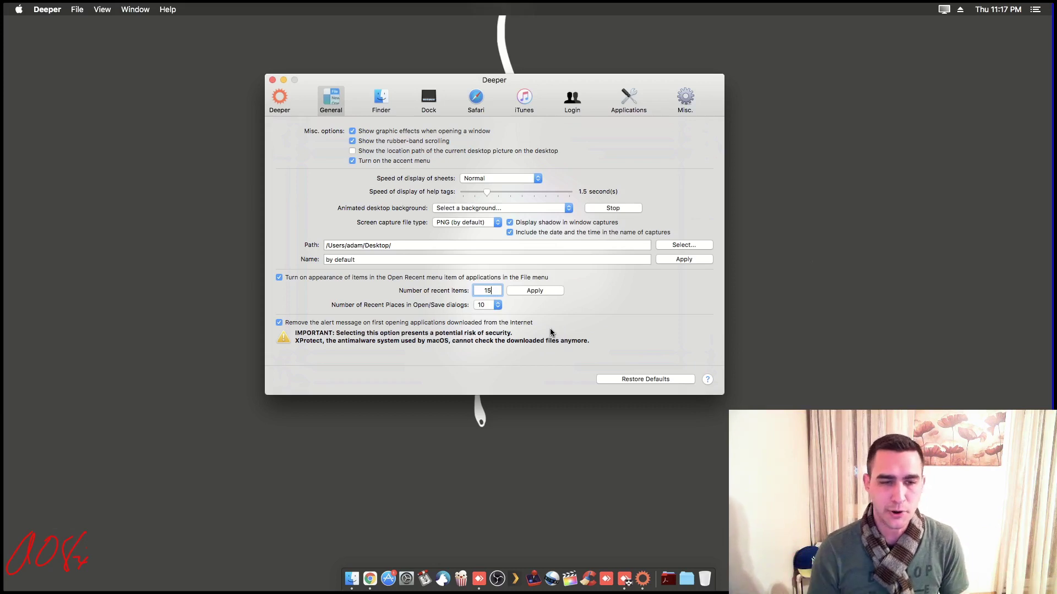
Turn the downloaded-app alert removal off and back on, letting Finder restart each time.
left_click(279, 323)
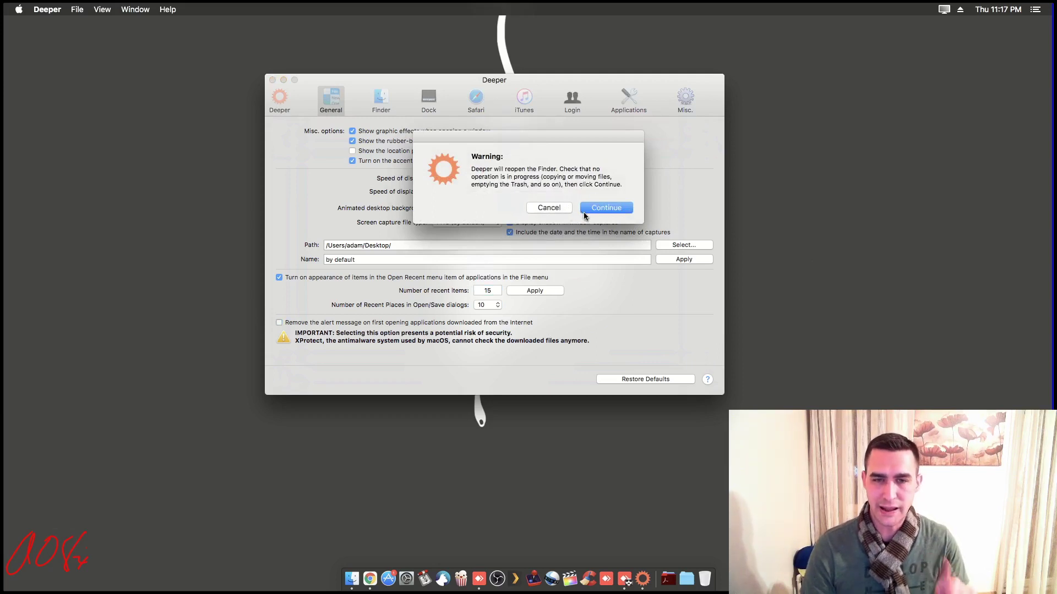
left_click(606, 208)
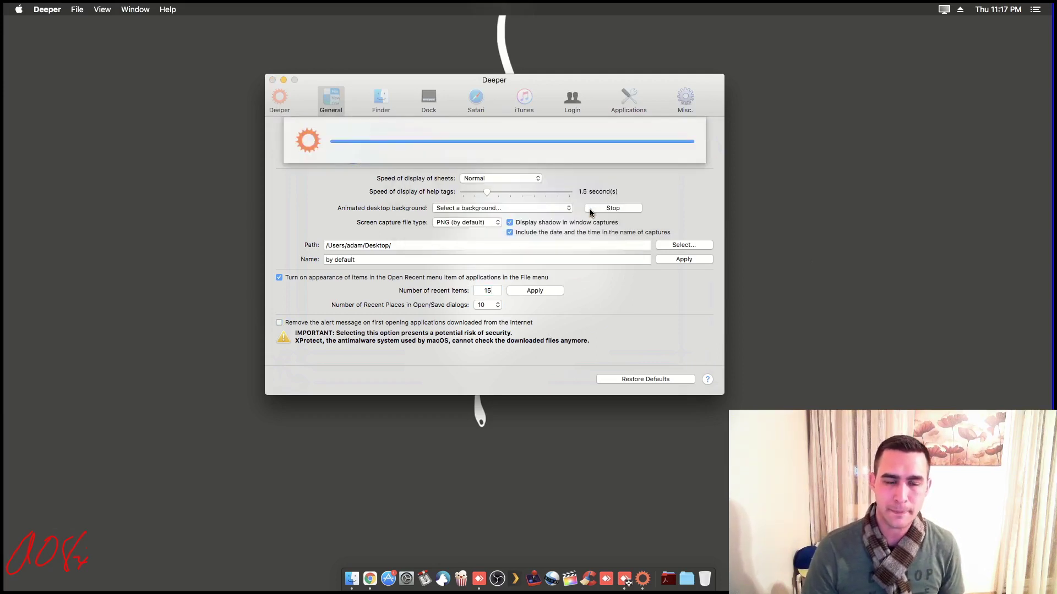
left_click(279, 323)
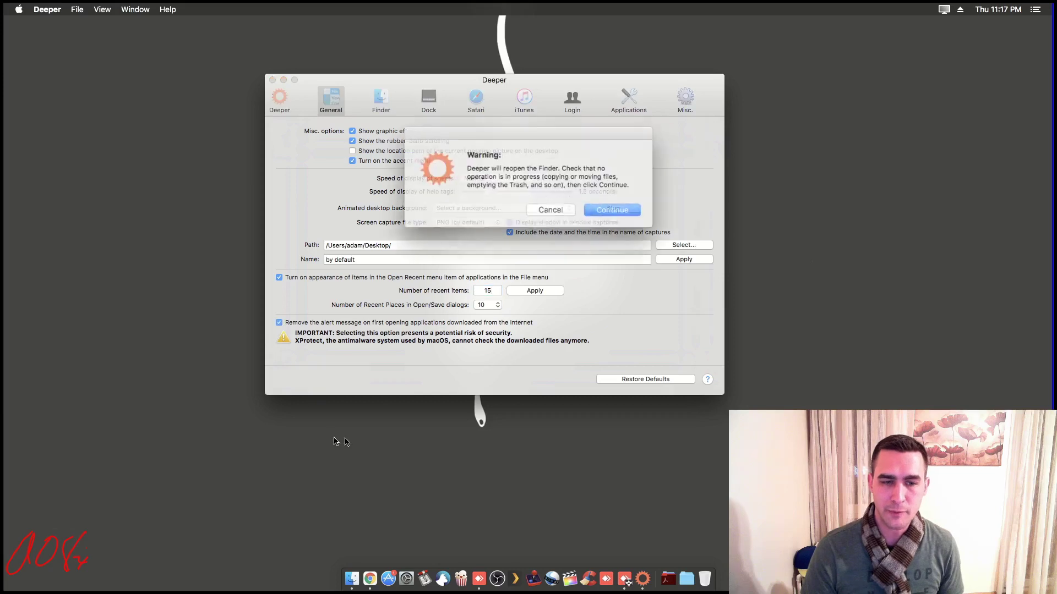
left_click(611, 208)
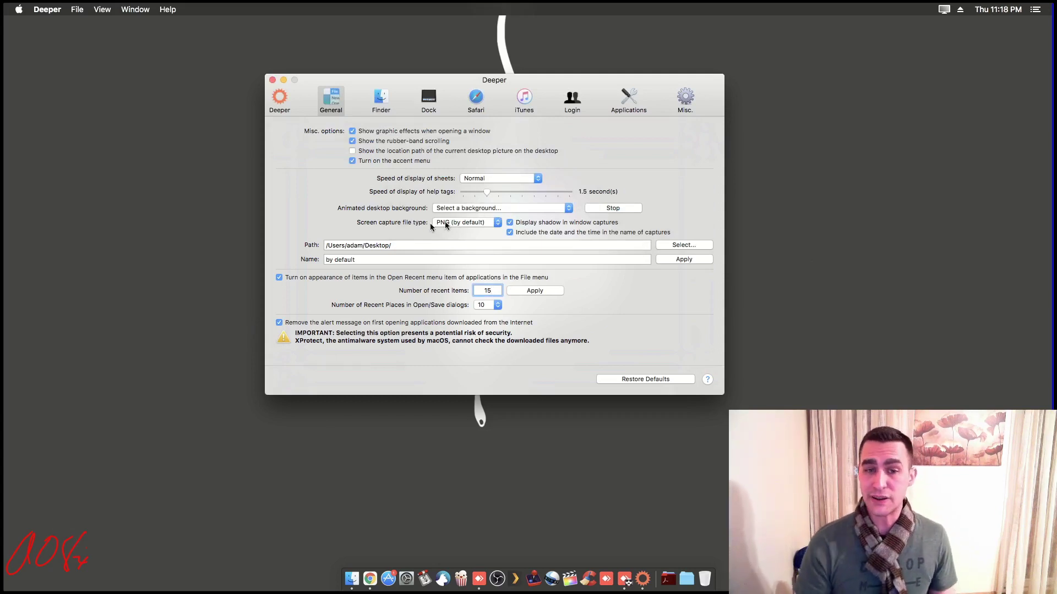
Keep PNG as the screen capture file type, cancel the relaunch warning, and go to Finder settings.
left_click(471, 225)
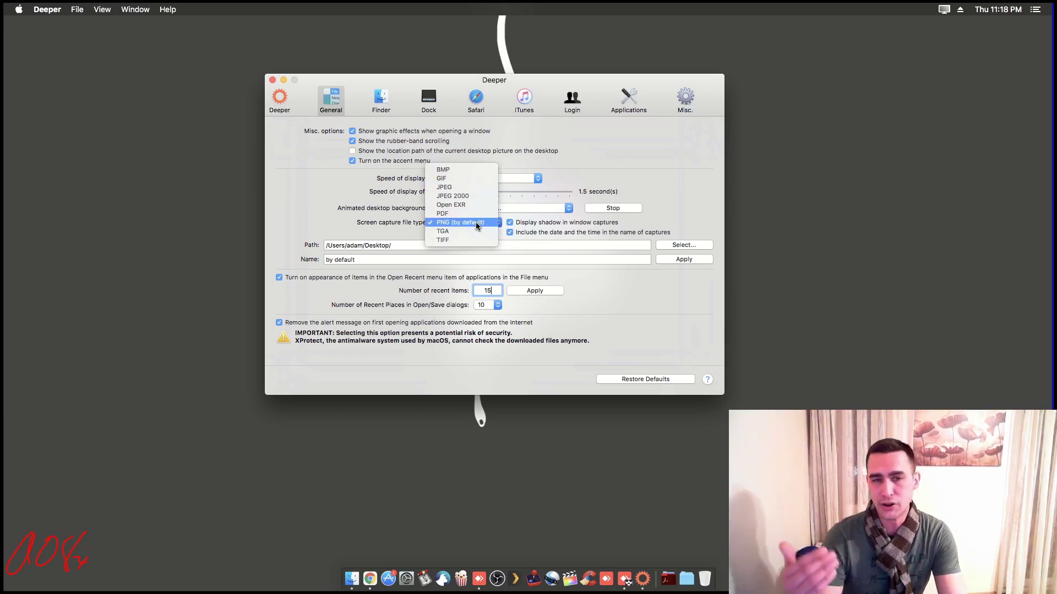
left_click(476, 222)
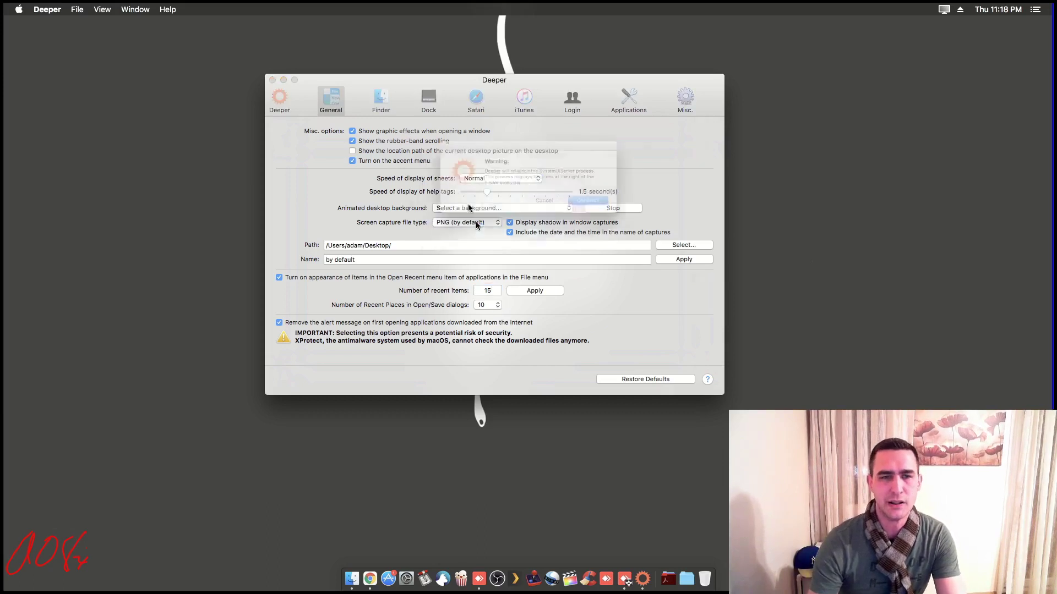
left_click(560, 209)
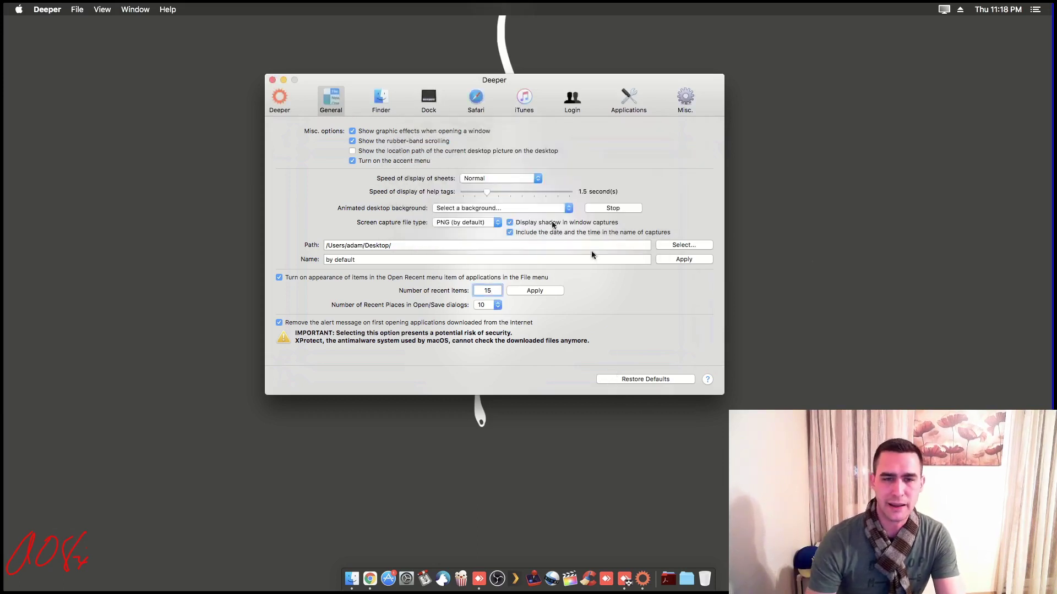
left_click(379, 107)
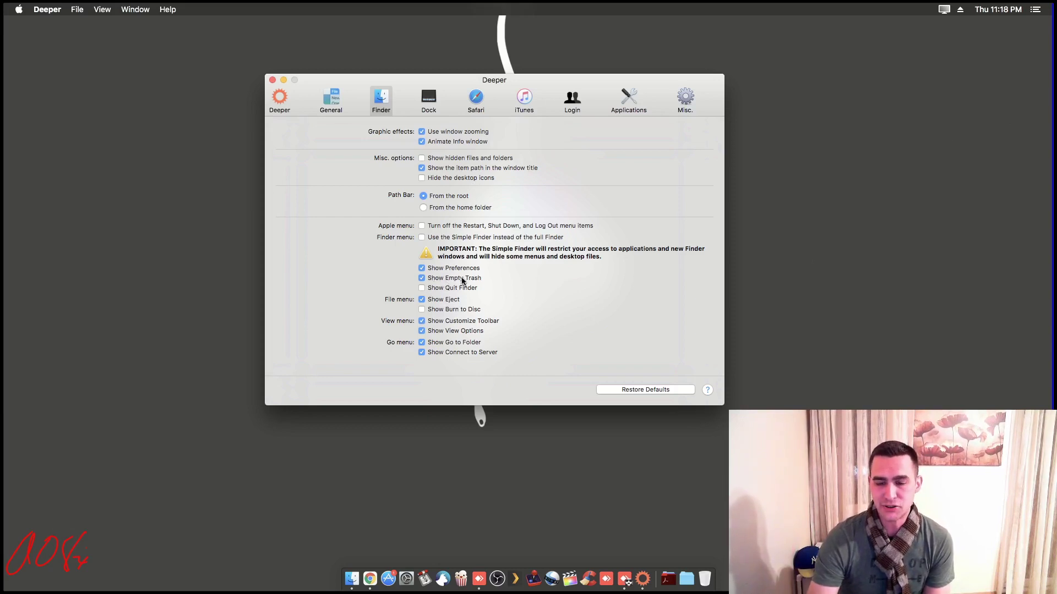
Create a new folder on the desktop and turn off Show Empty Trash, letting Finder restart.
right_click(840, 206)
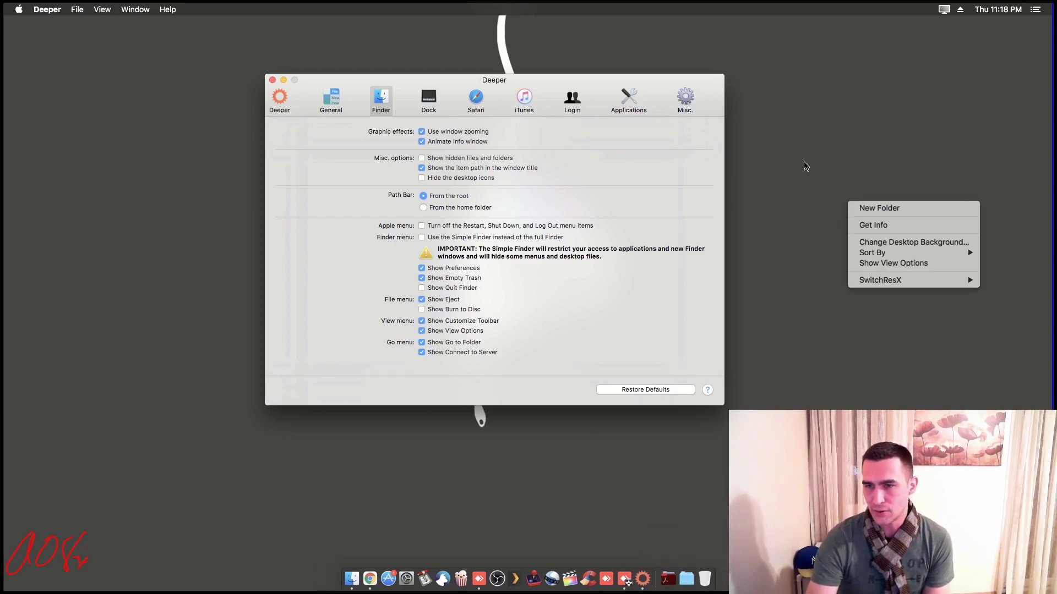
left_click(868, 209)
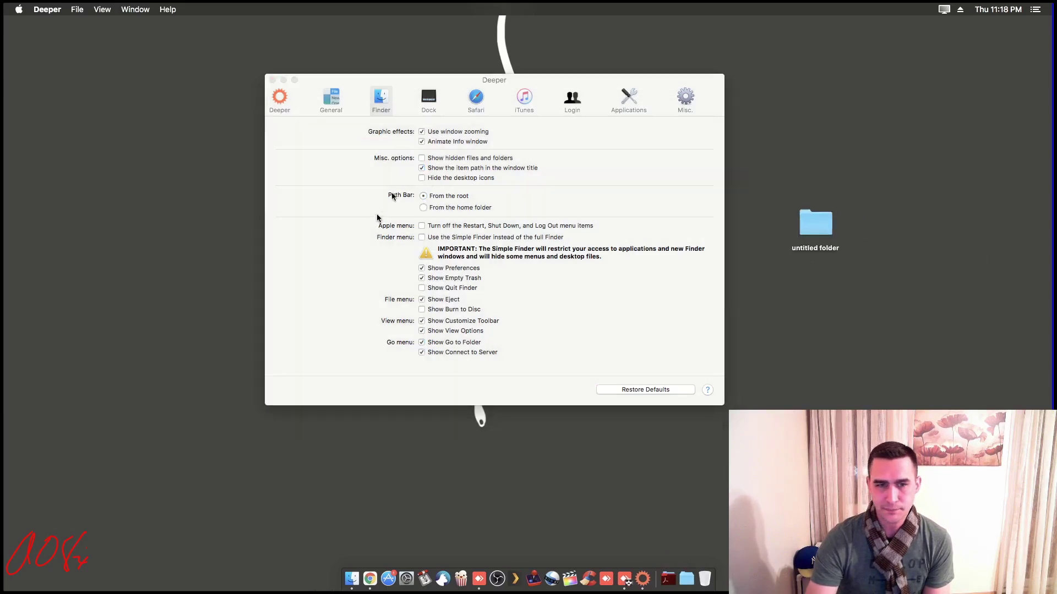
left_click(577, 345)
left_click(443, 279)
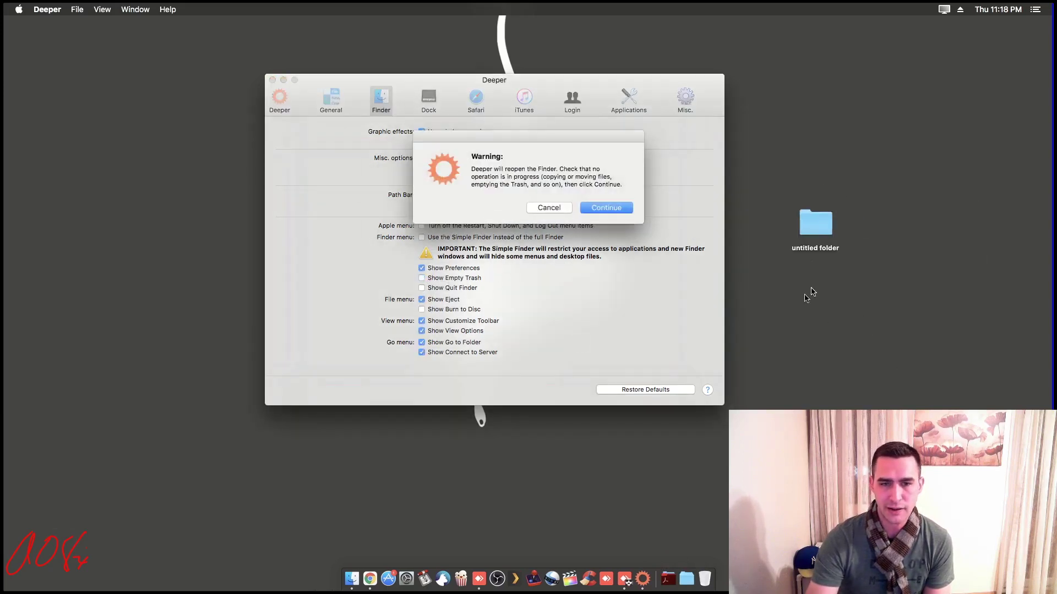
left_click(607, 208)
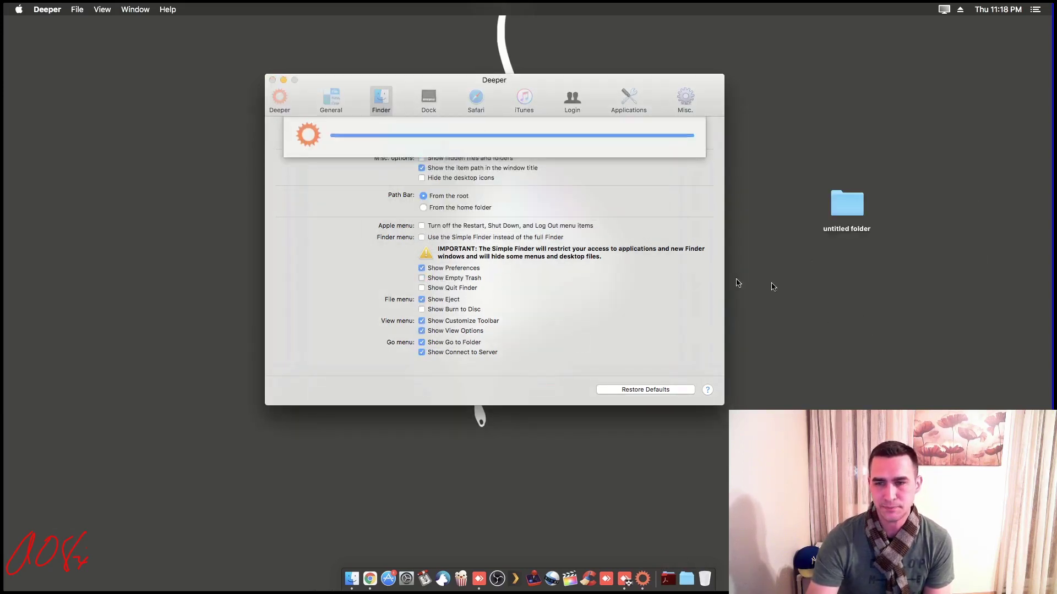
Move the untitled folder to the Trash and open the Trash window.
right_click(837, 203)
left_click(859, 229)
right_click(705, 576)
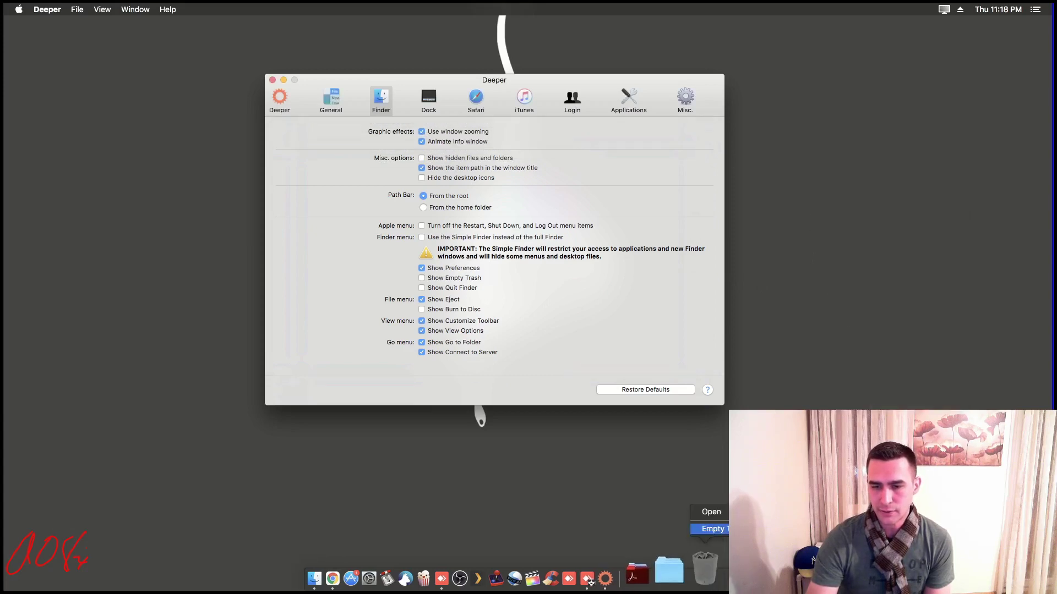
left_click(711, 512)
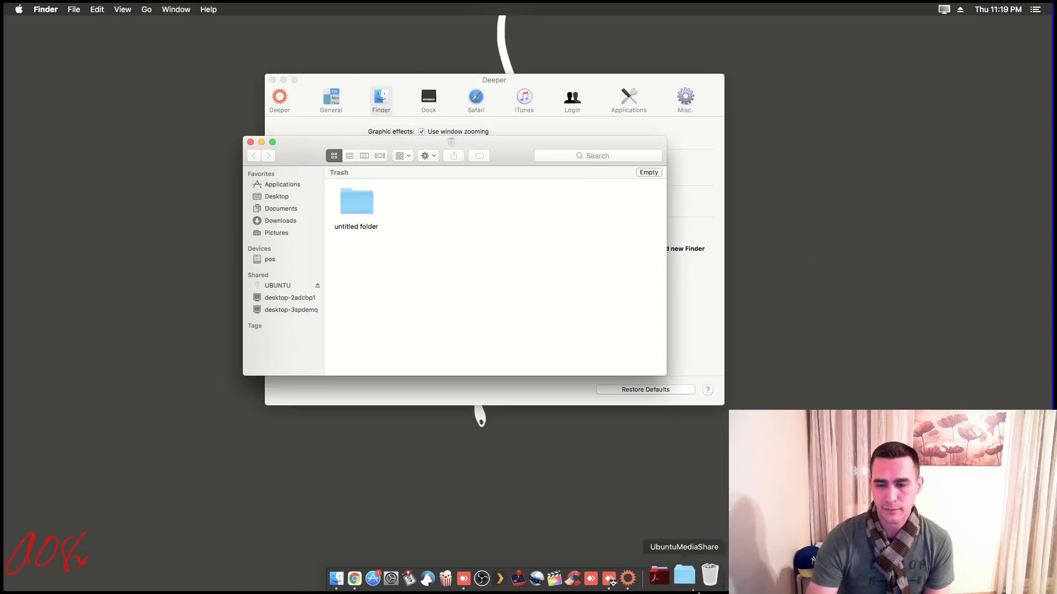
Permanently empty the Trash from the Dock, then open and close a Finder window.
right_click(705, 575)
left_click(710, 527)
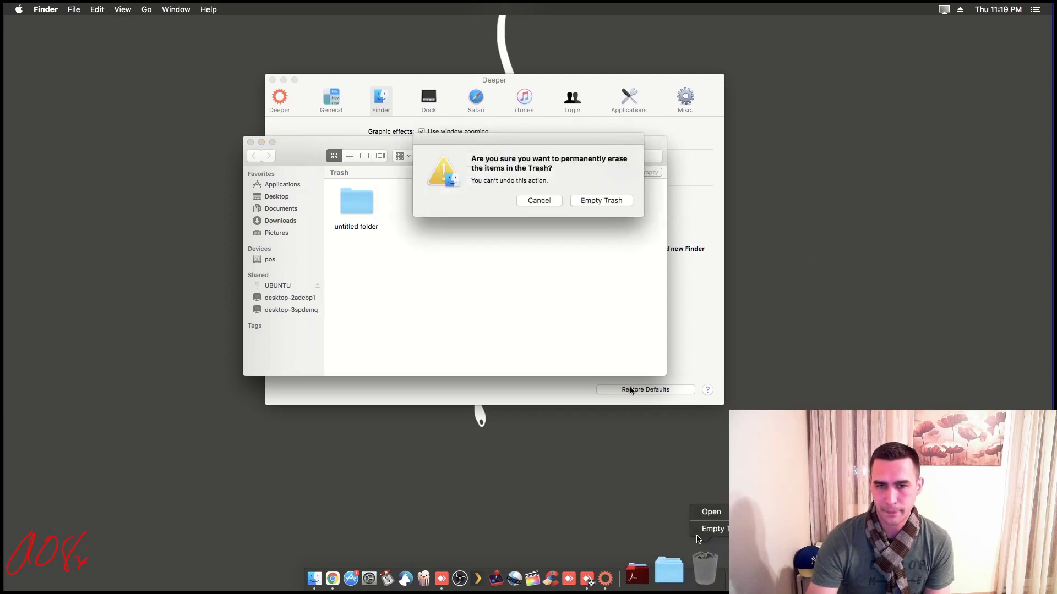
left_click(600, 200)
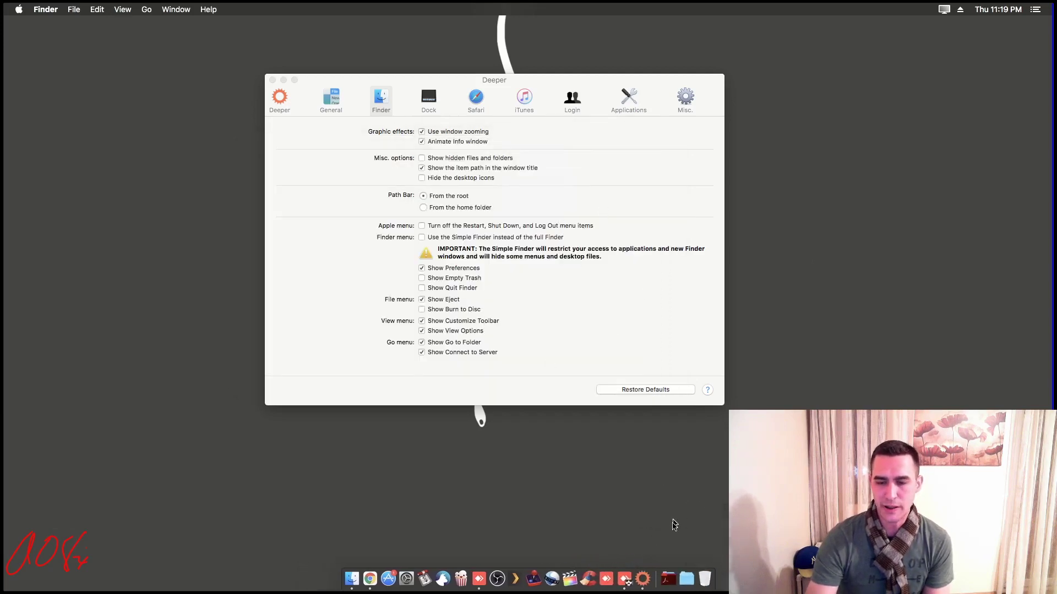
left_click(351, 578)
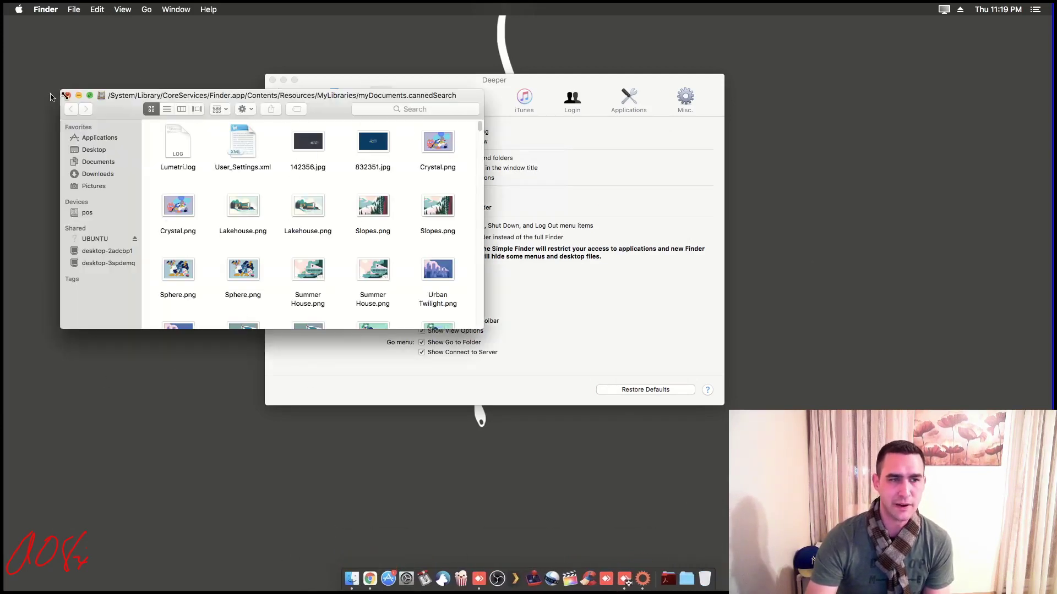
left_click(68, 96)
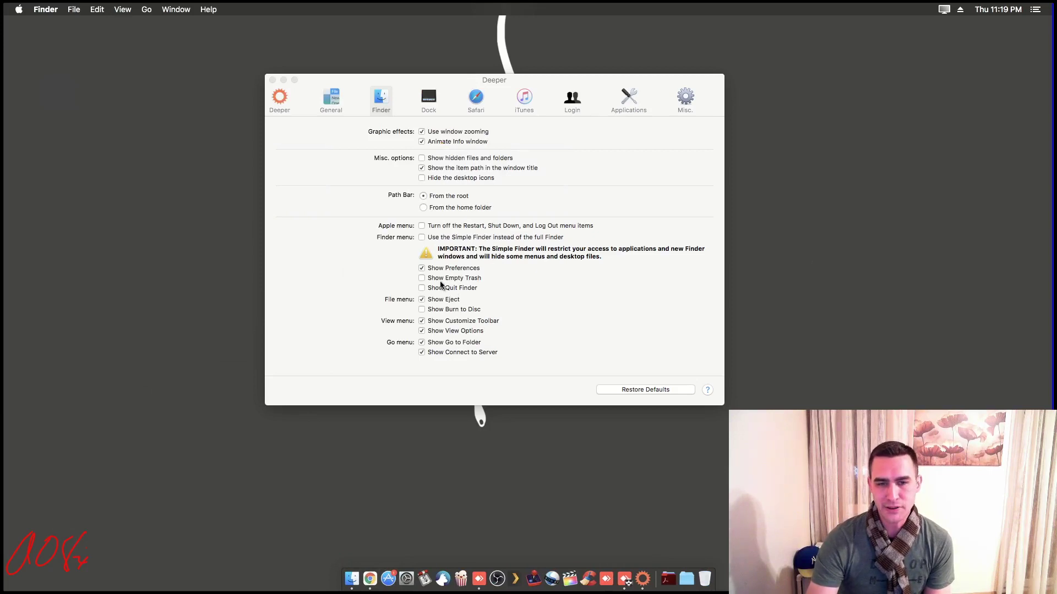
Re-enable Show Empty Trash, then check Finder's Go menu for Connect to Server.
left_click(423, 280)
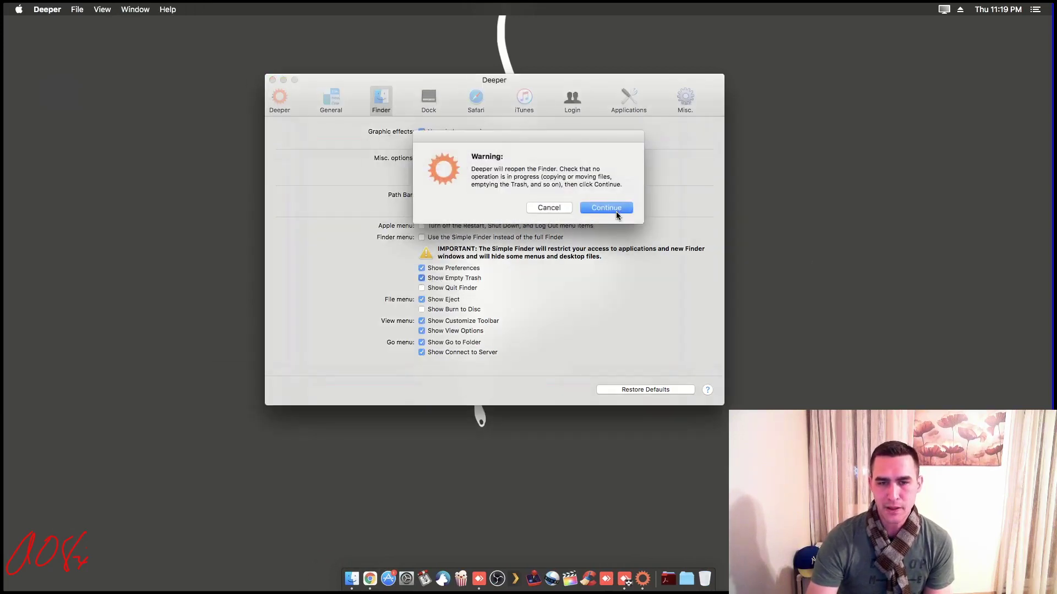
left_click(610, 208)
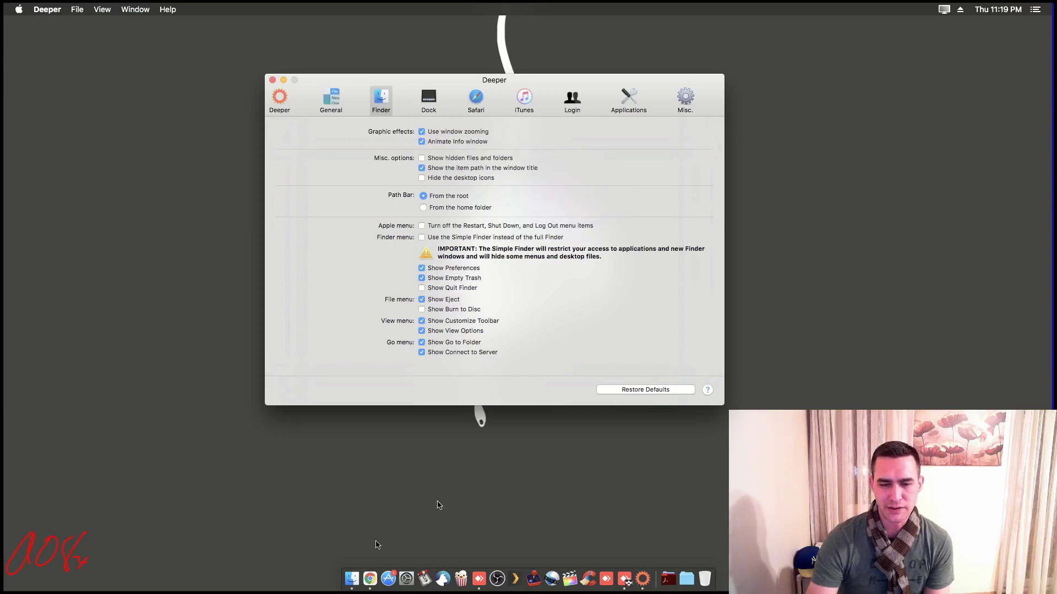
left_click(352, 578)
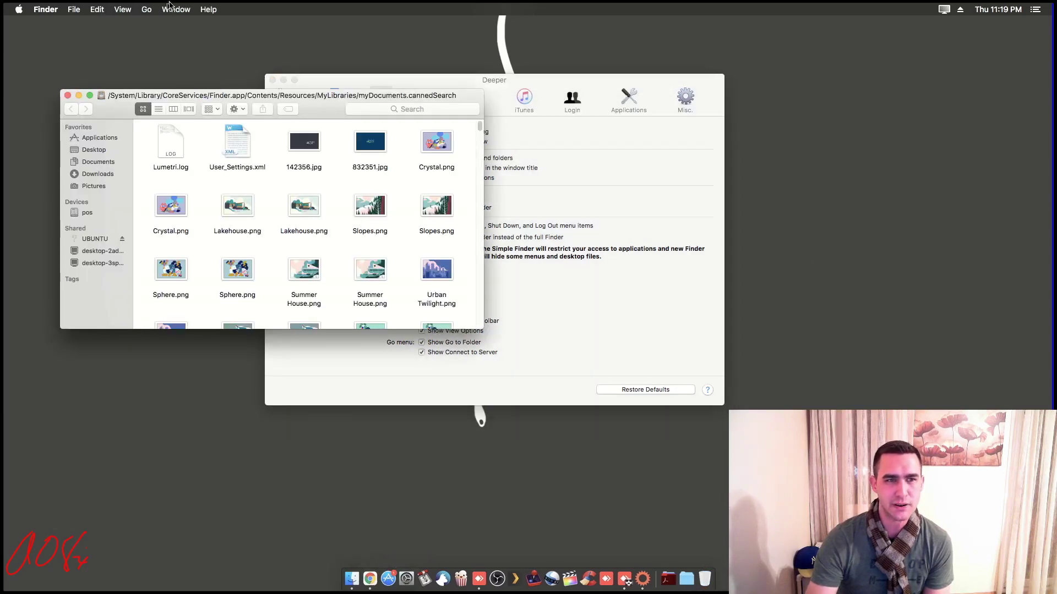
left_click(171, 8)
mouse_move(147, 10)
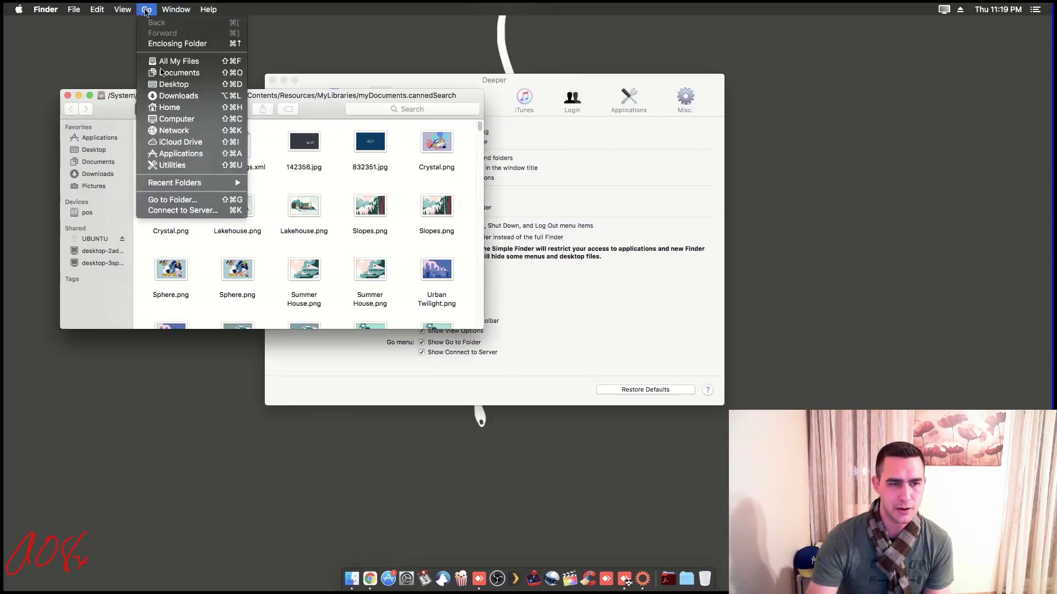
left_click(534, 329)
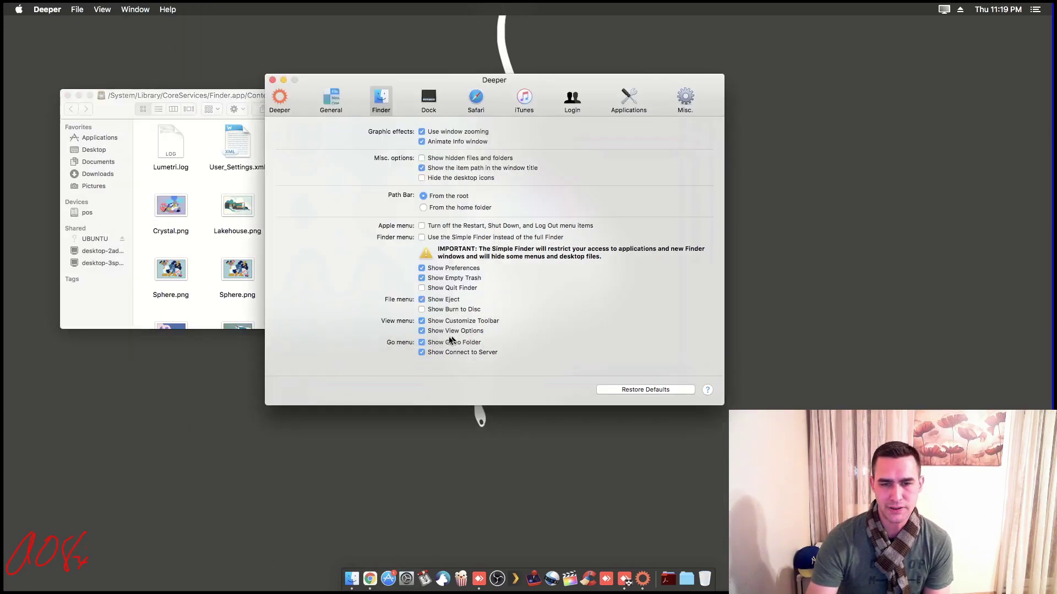
Turn off Show Connect to Server and verify it is gone from Finder's Go menu.
left_click(444, 353)
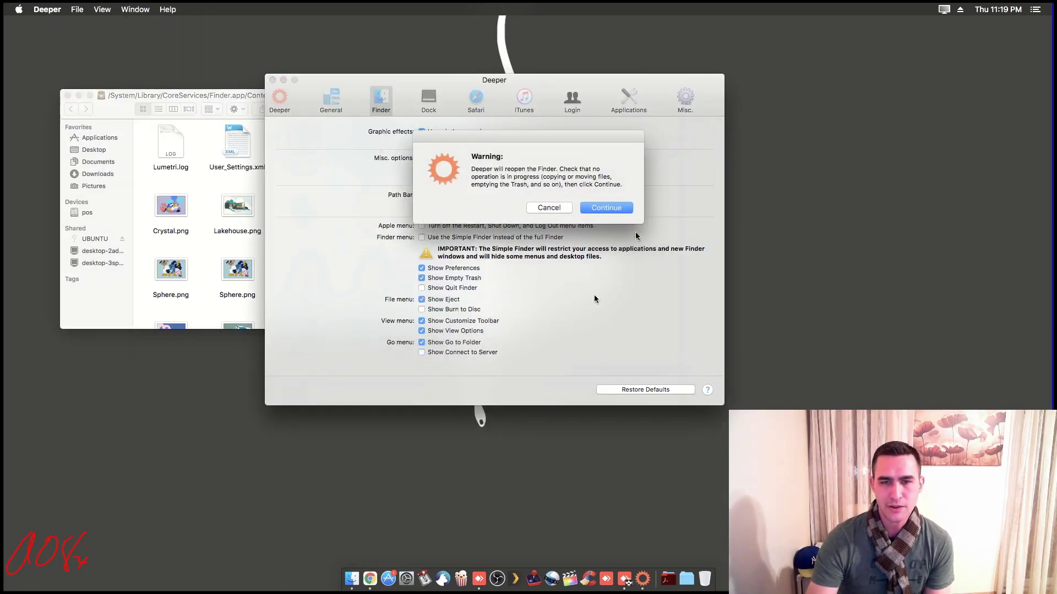
left_click(618, 207)
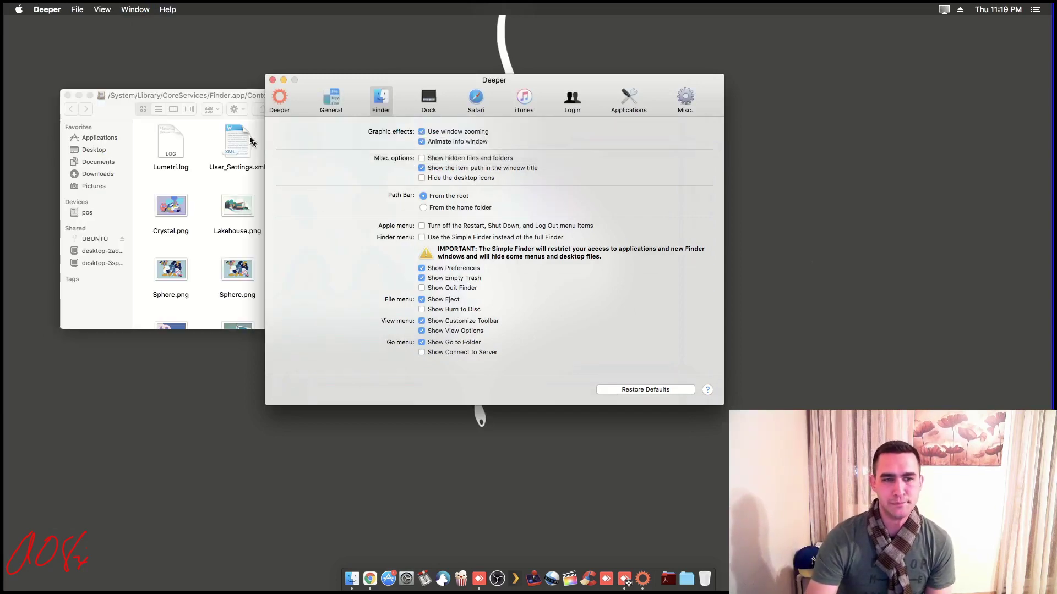
left_click(210, 98)
left_click(144, 9)
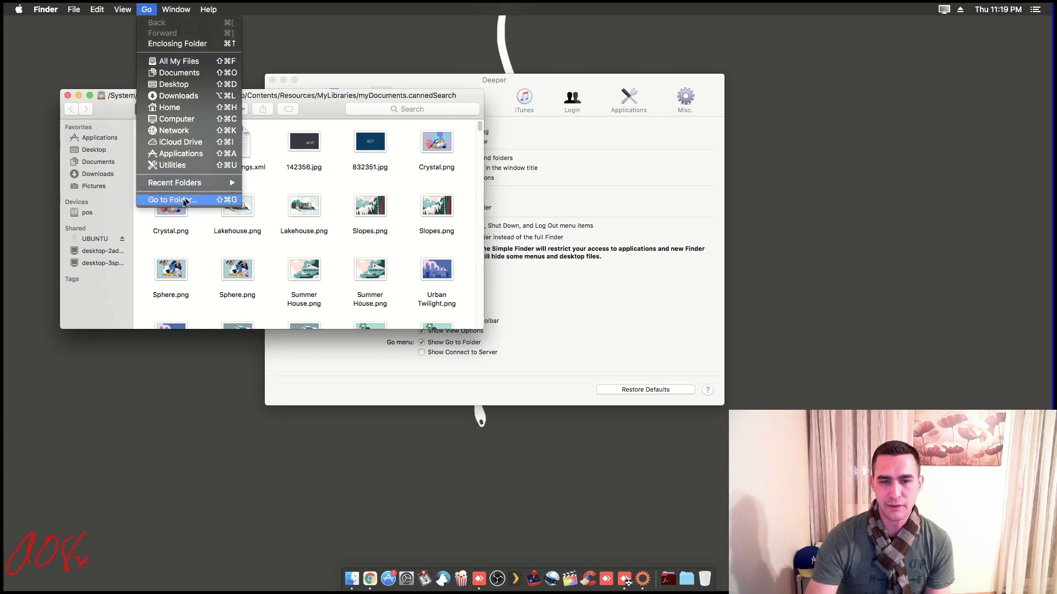
left_click(573, 333)
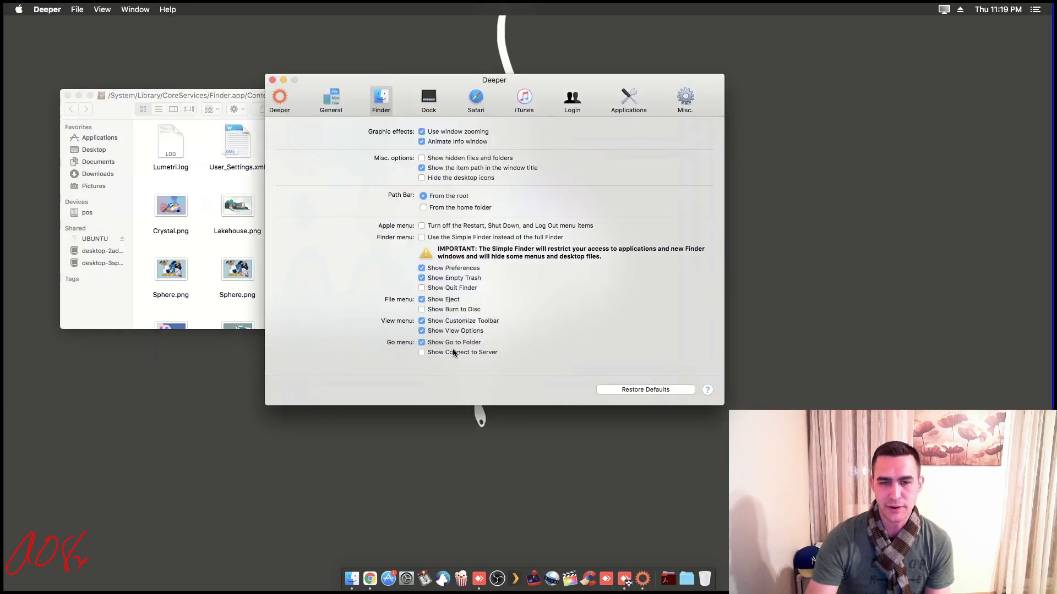
Restore Show Connect to Server, letting Finder relaunch, and close the Finder window.
left_click(451, 352)
left_click(622, 208)
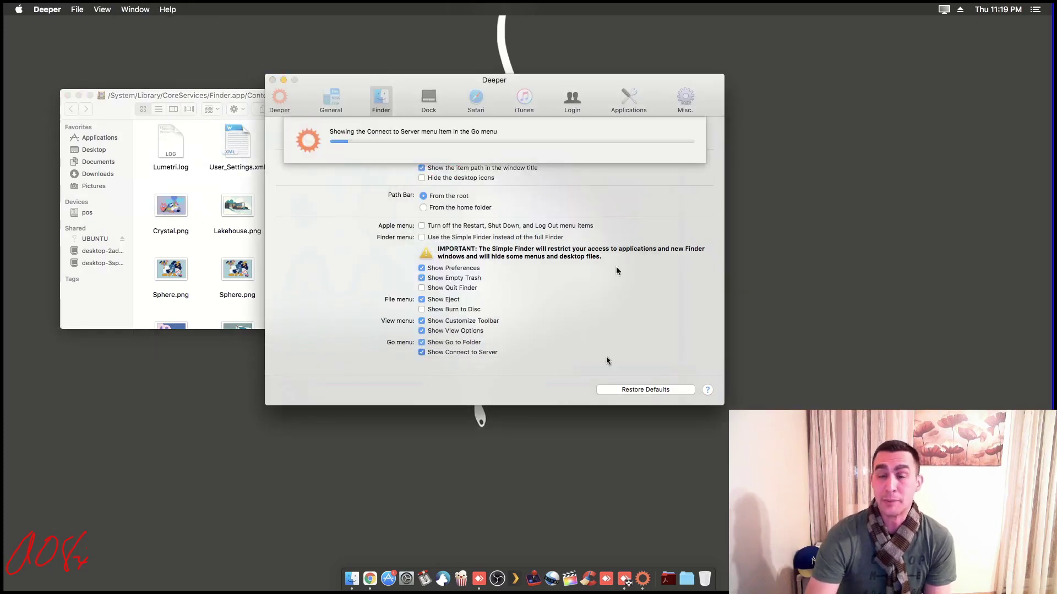
left_click(229, 96)
left_click(68, 95)
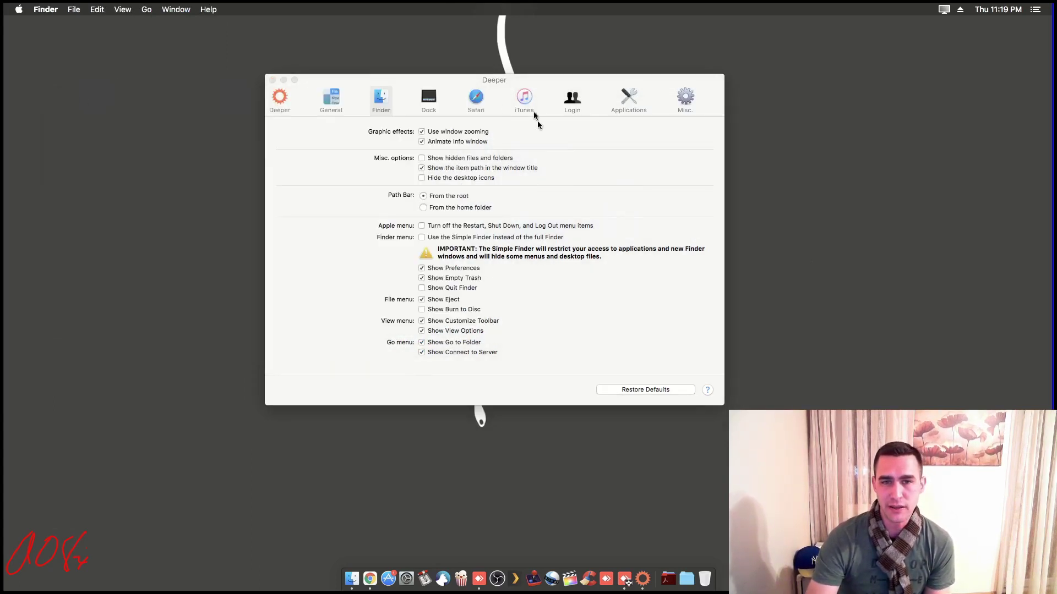
On Deeper's Dock tab, preview the Genie minimize, then switch the minimize effect to Scale.
left_click(430, 98)
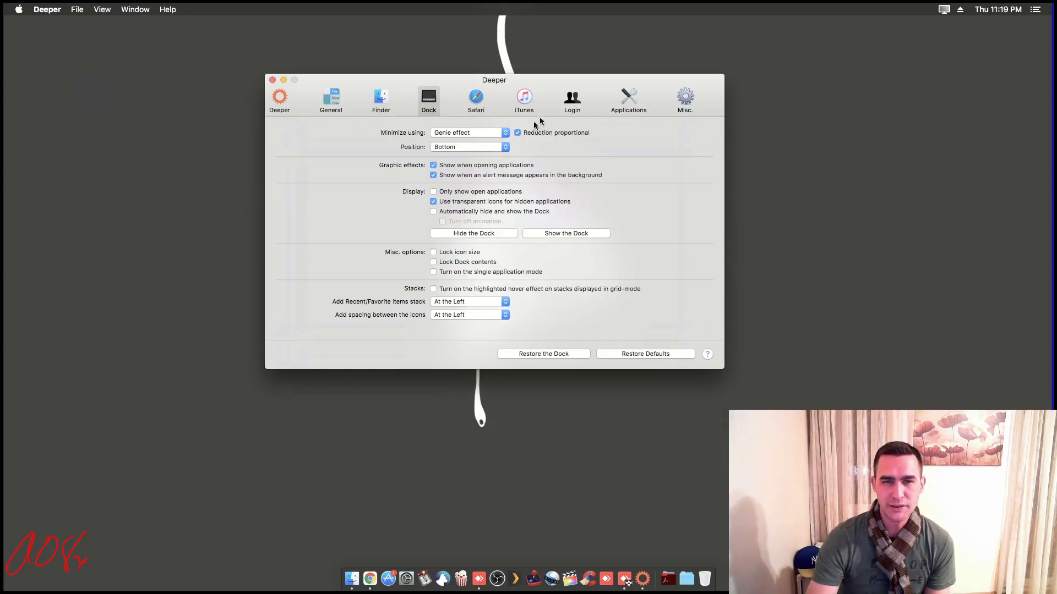
left_click(283, 82)
left_click(639, 567)
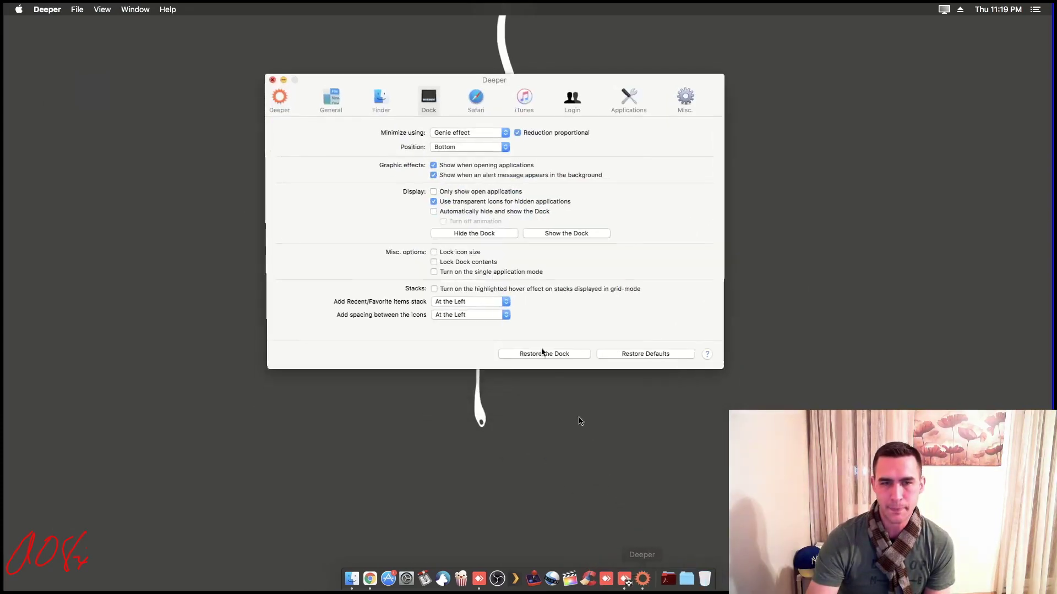
left_click(498, 134)
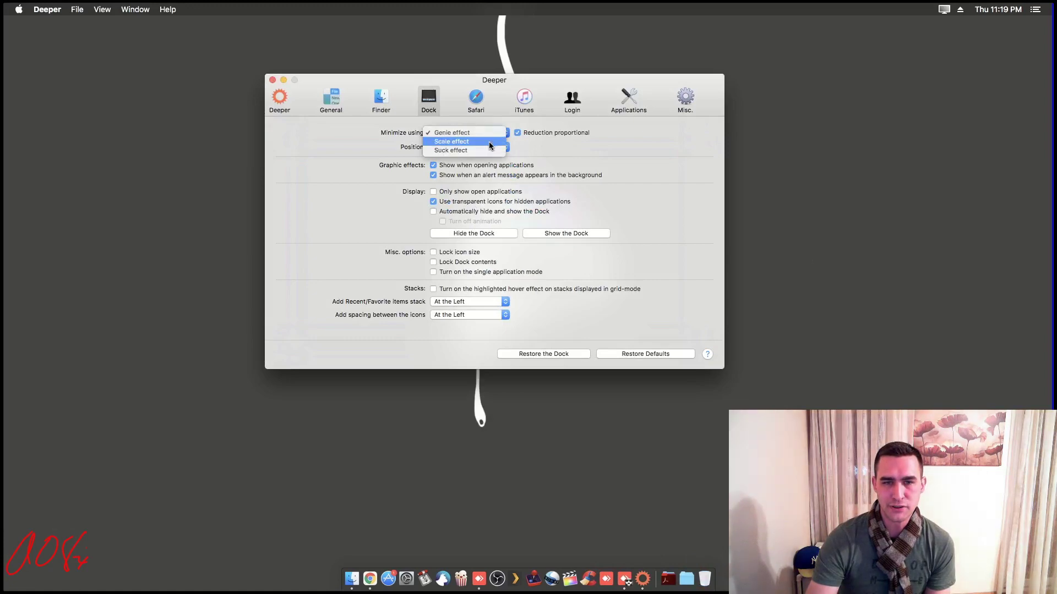
left_click(488, 140)
left_click(606, 202)
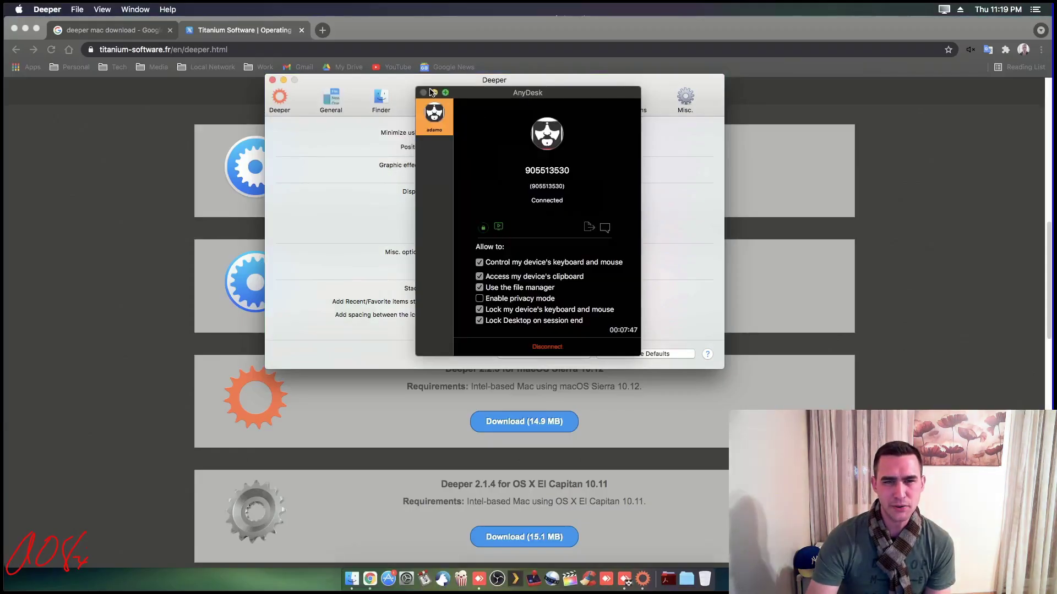
Close Chrome's search results tab and quit Chrome to reveal Deeper.
left_click(434, 92)
left_click(384, 27)
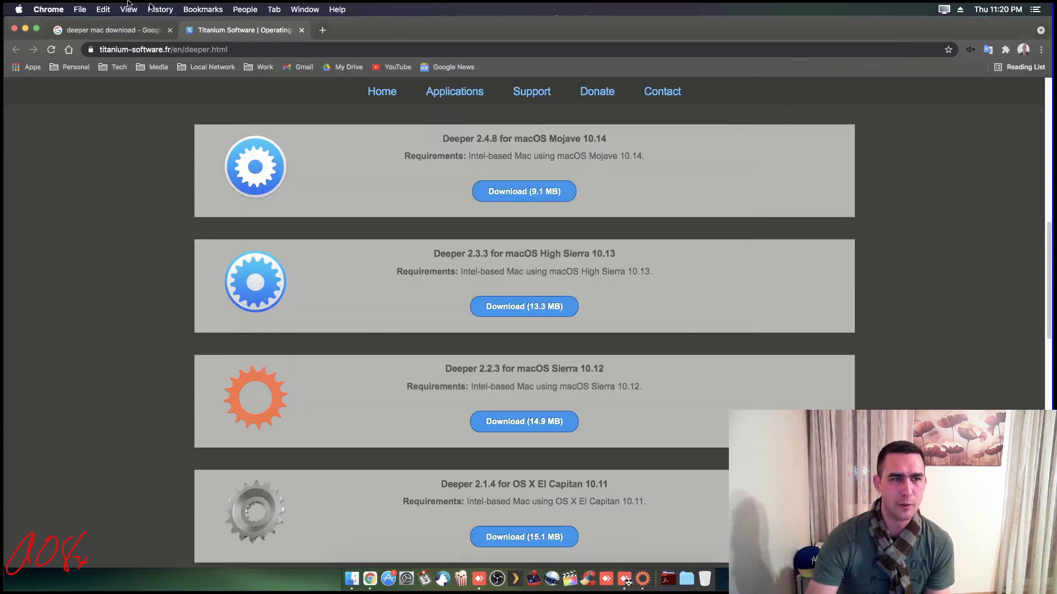
left_click(170, 30)
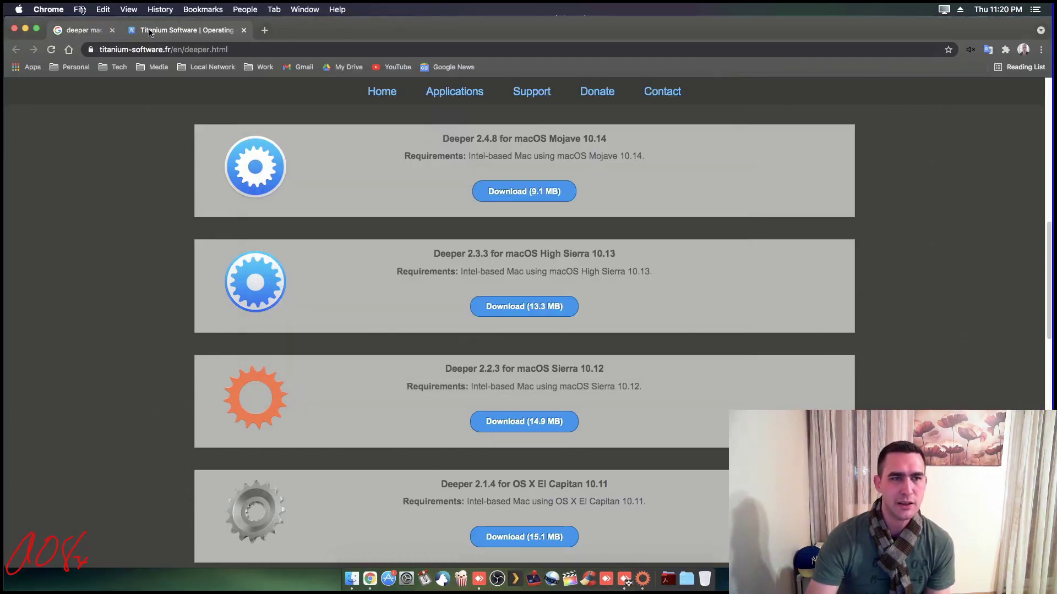
left_click(49, 9)
left_click(65, 156)
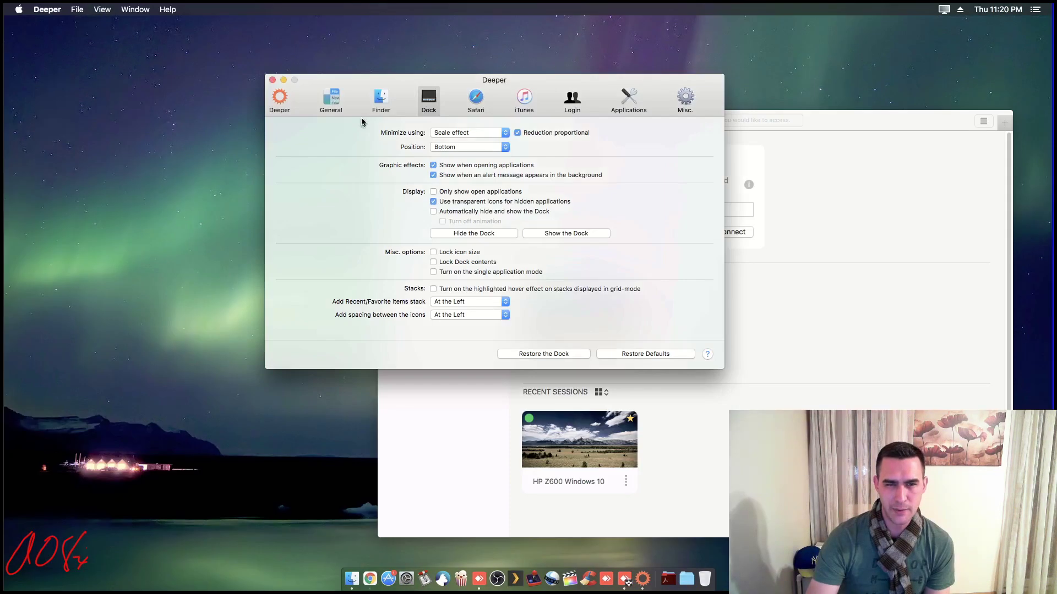
Change the Dock minimize effect to Suck effect and restart the Dock.
left_click(853, 127)
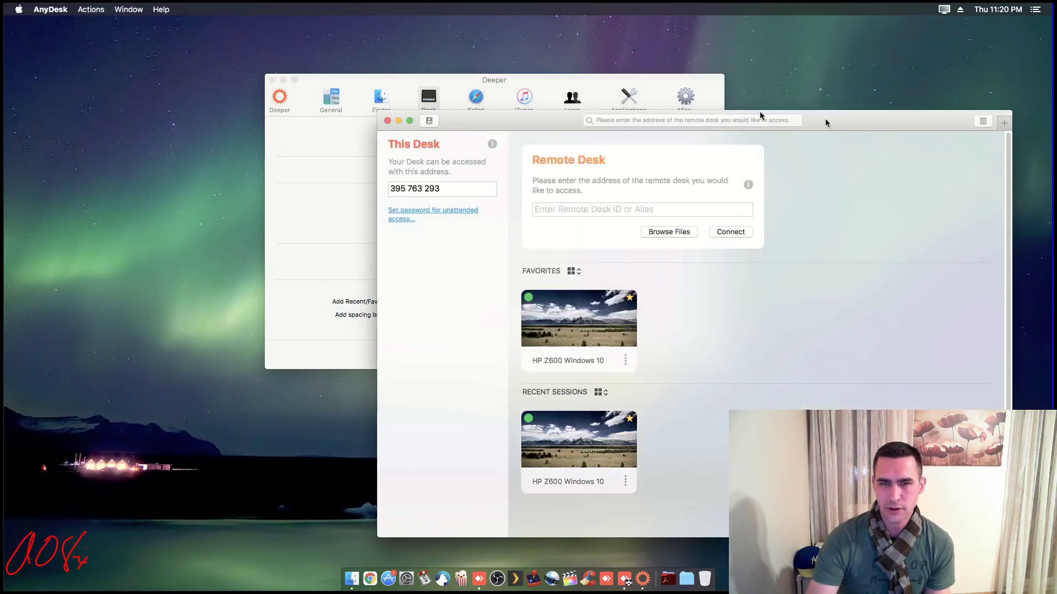
left_click(400, 123)
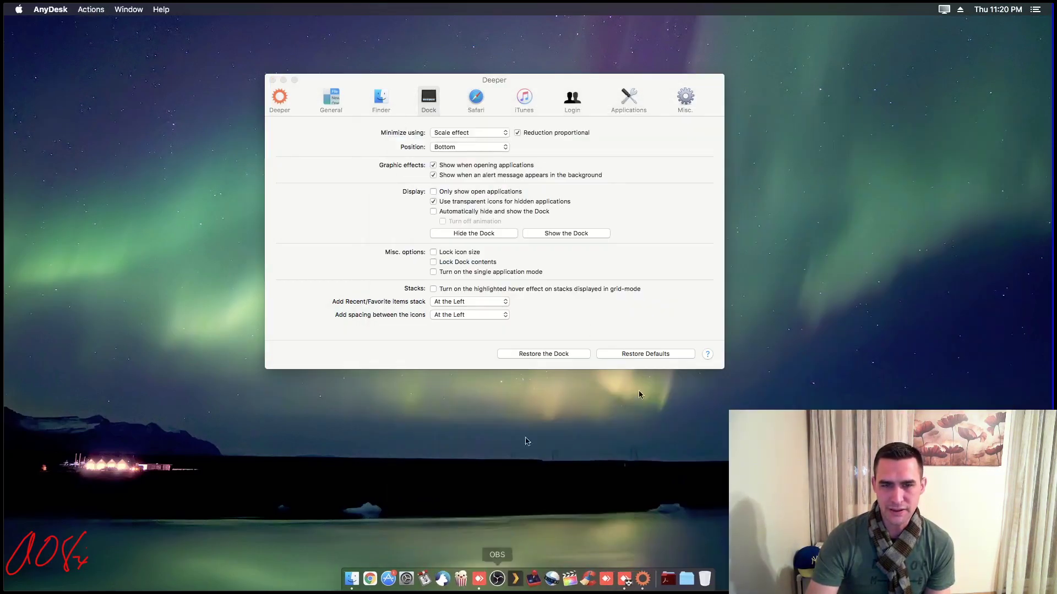
left_click(480, 132)
left_click(479, 133)
left_click(487, 144)
left_click(614, 201)
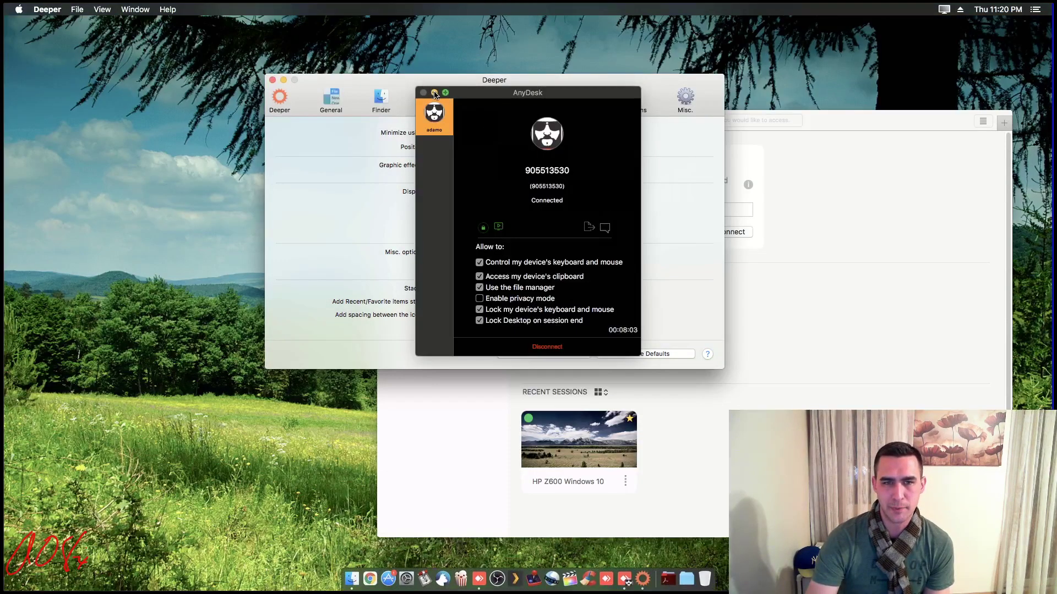
Minimize and restore the Deeper window to preview the Suck effect.
left_click(423, 93)
left_click(798, 121)
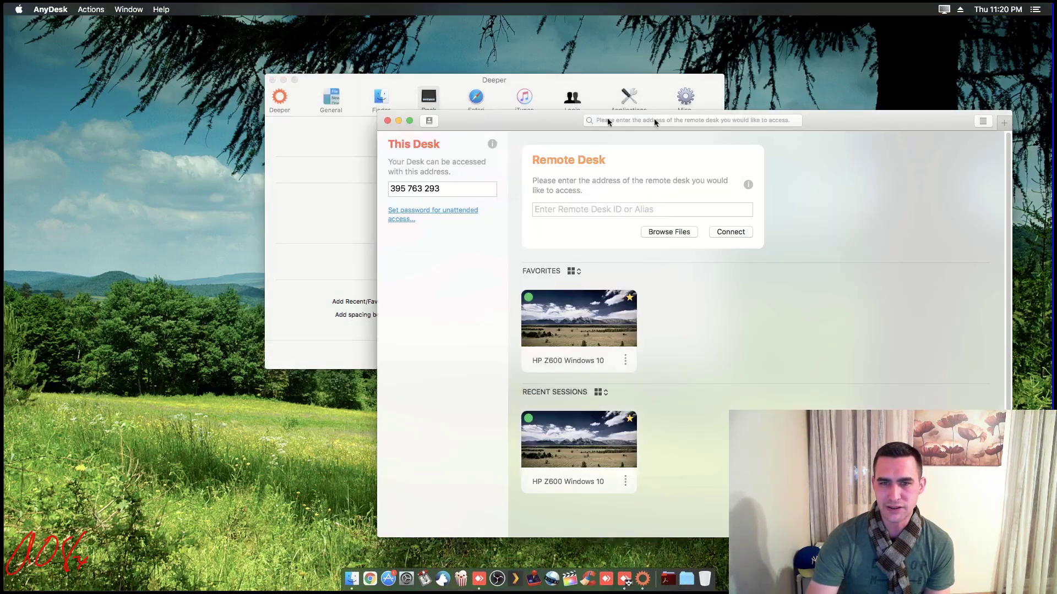
left_click(399, 120)
left_click(283, 80)
left_click(642, 569)
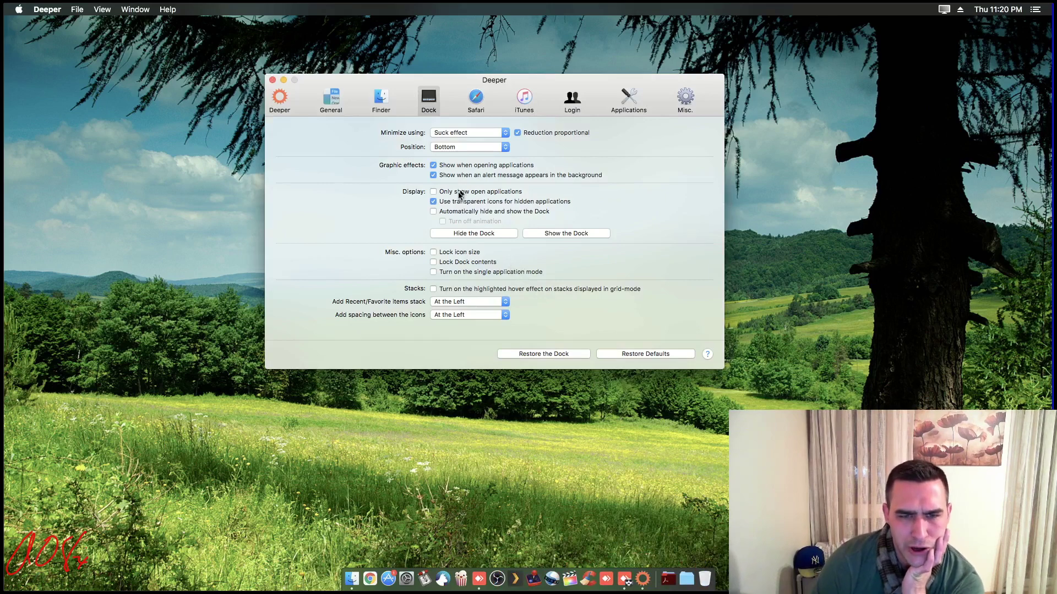
Turn on Only show open applications and restart the Dock.
left_click(434, 193)
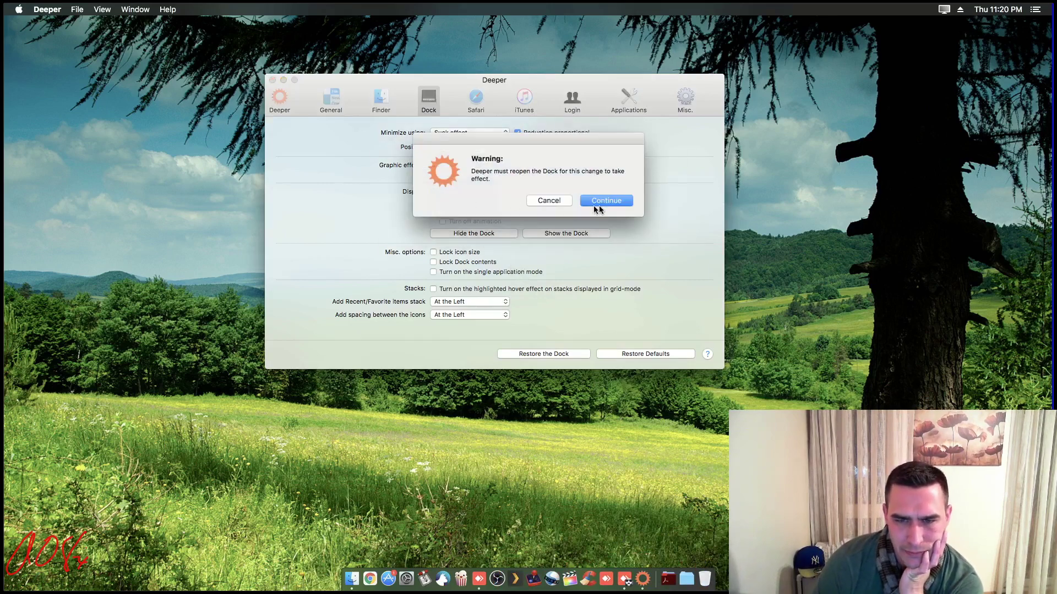
left_click(602, 204)
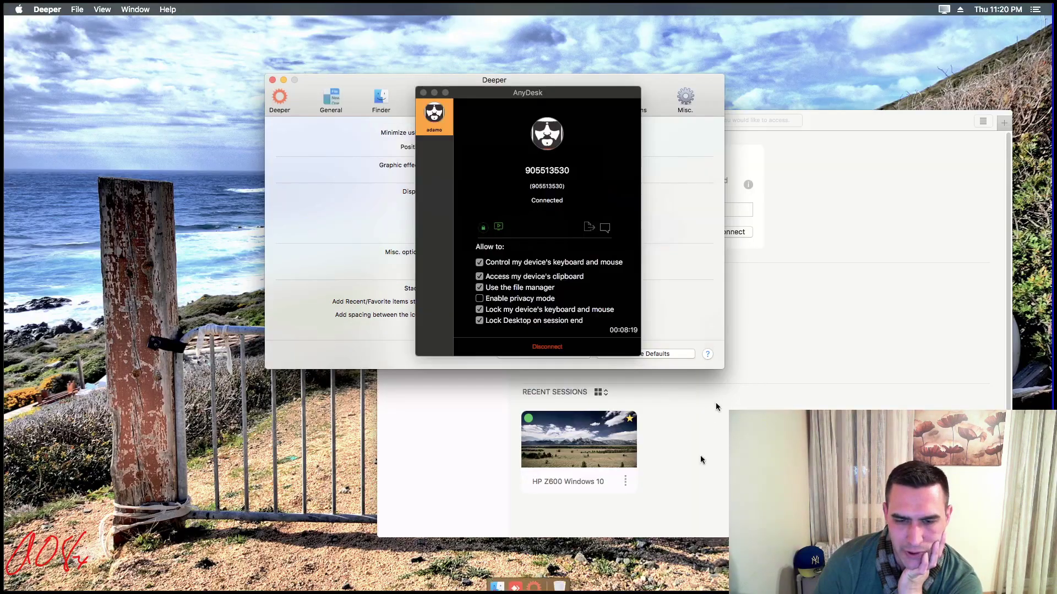
left_click(829, 125)
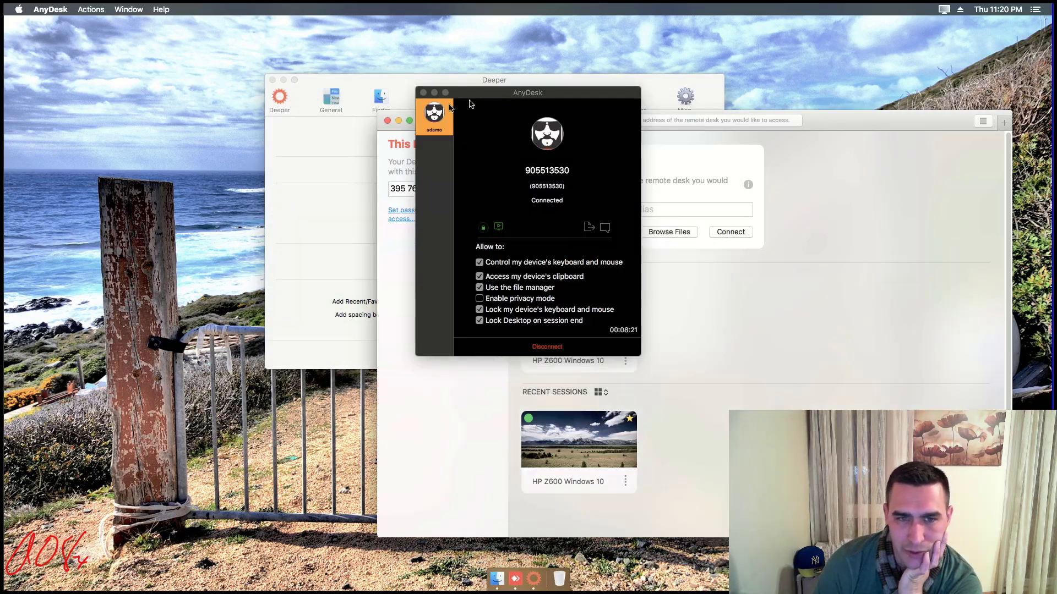
left_click(435, 93)
left_click(399, 120)
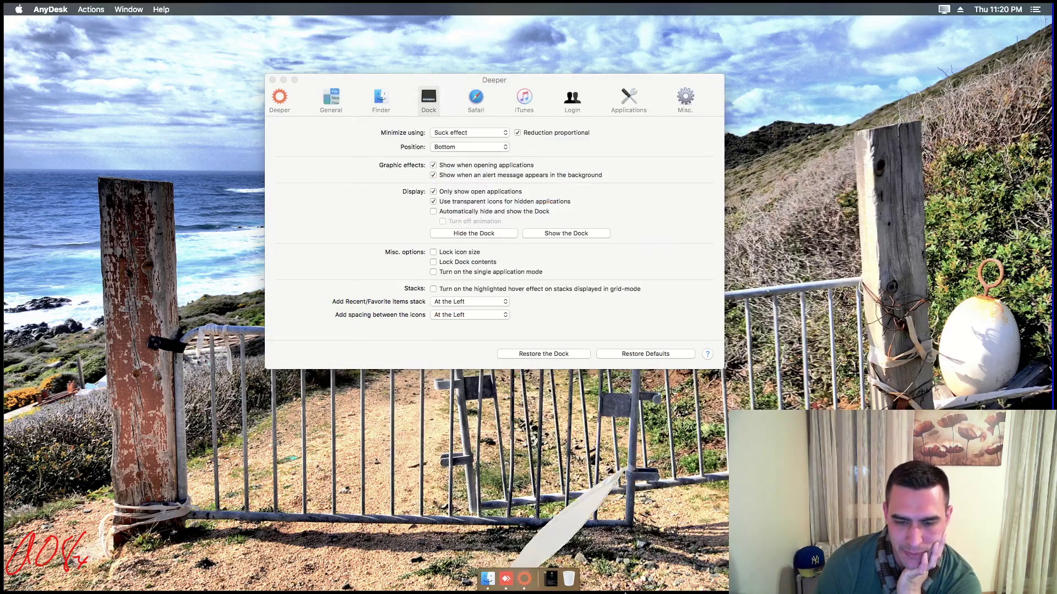
Turn Only show open applications back off and restart the Dock again.
left_click(459, 197)
left_click(604, 204)
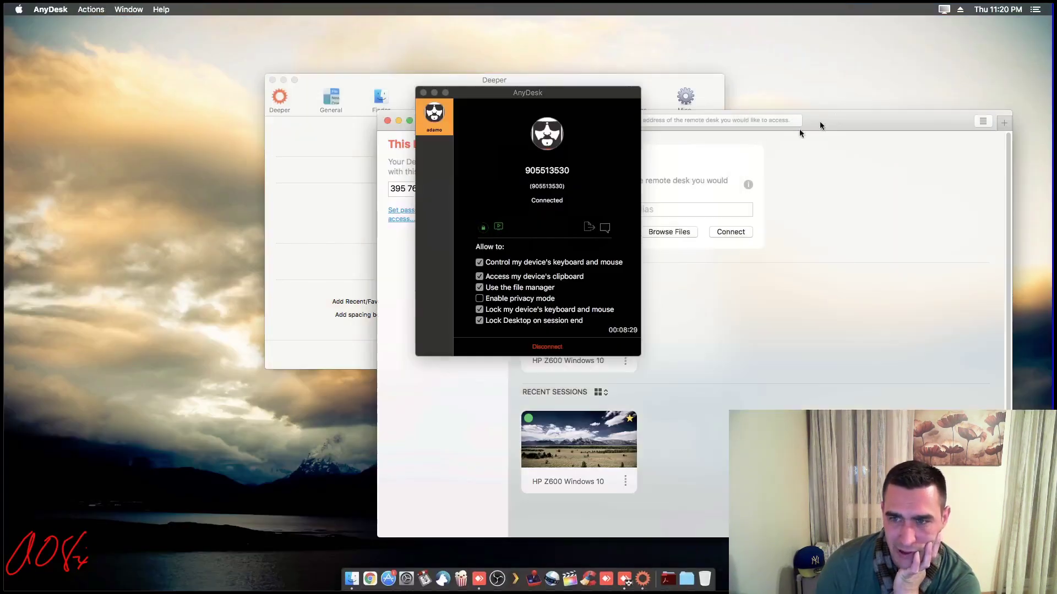
left_click(434, 93)
left_click(399, 121)
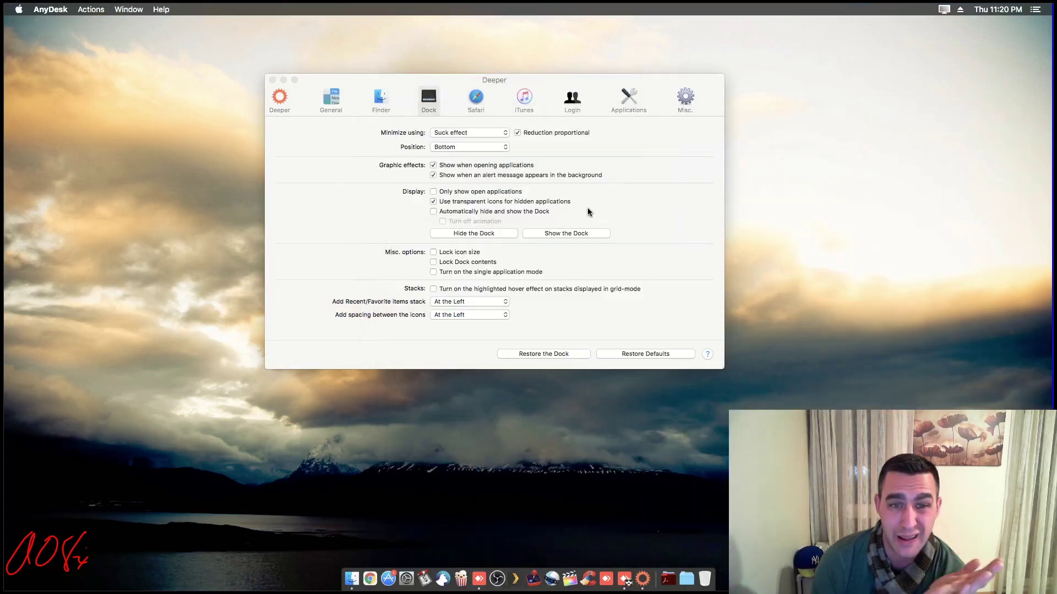
Browse Deeper's Safari, iTunes and Login tabs, clicking into the login window message field.
left_click(476, 102)
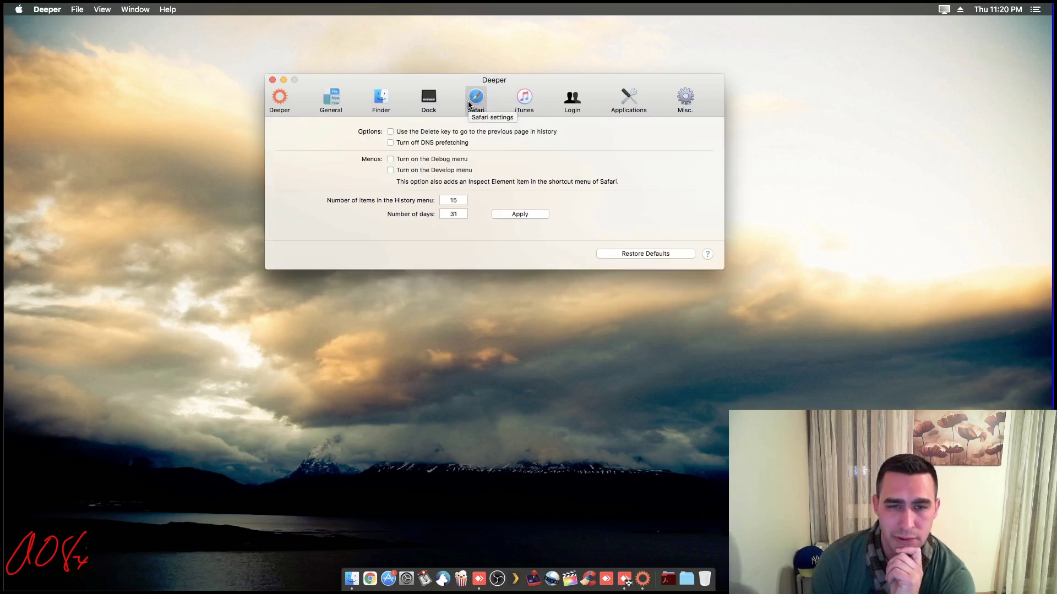
left_click(521, 101)
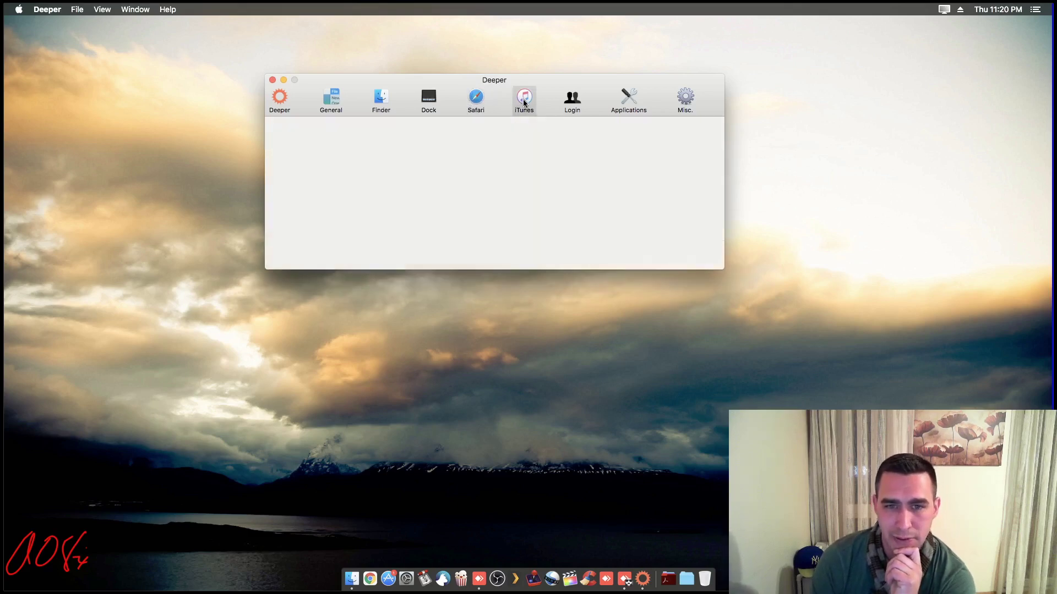
left_click(571, 103)
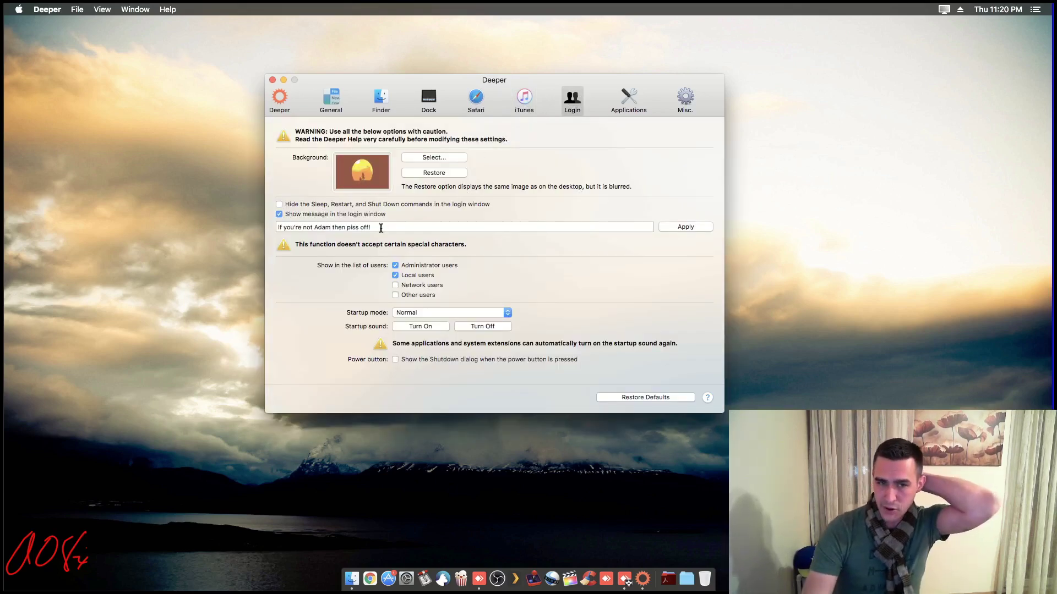
left_click(401, 227)
left_click(402, 226)
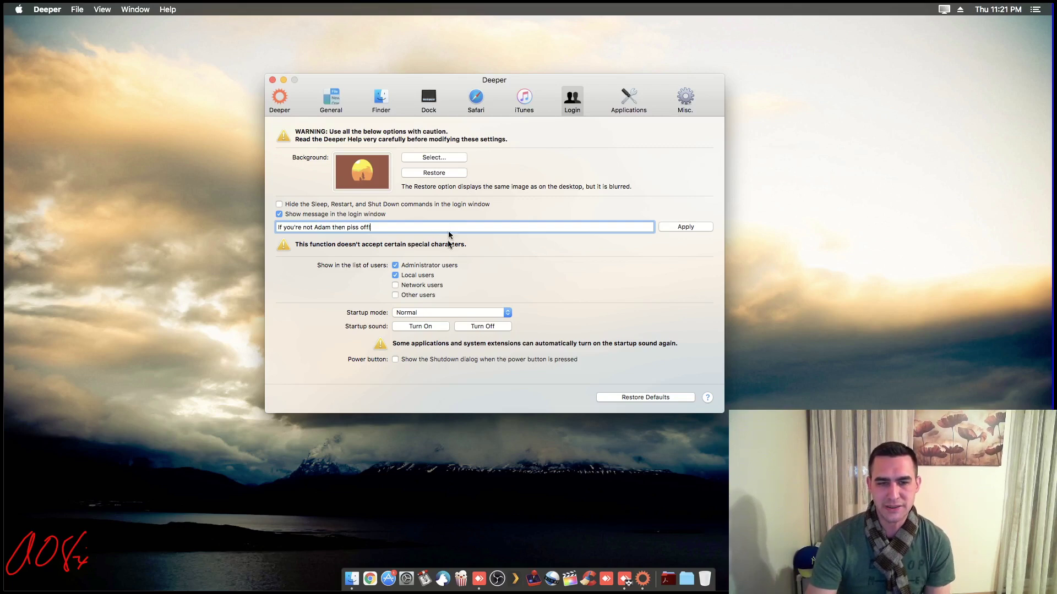
Check the Startup mode choices, leave it at Normal, and show the Applications settings.
left_click(509, 315)
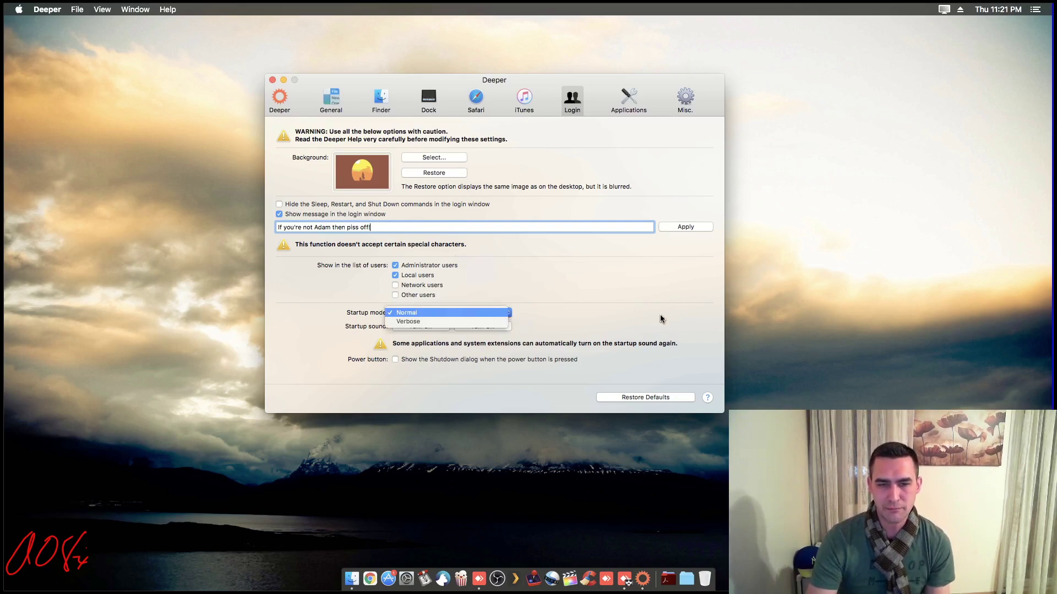
left_click(662, 318)
left_click(514, 316)
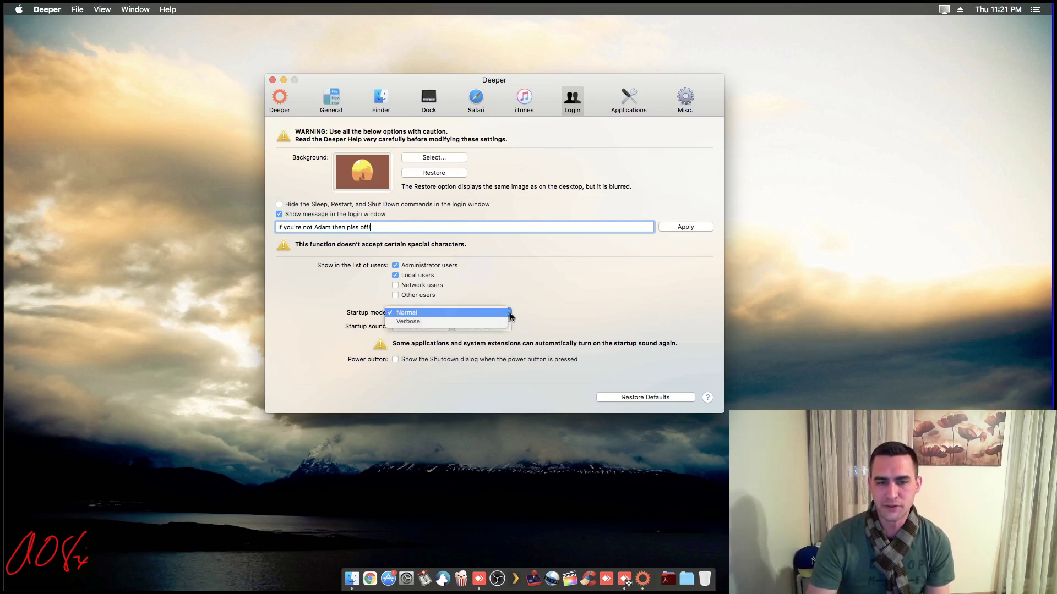
left_click(567, 311)
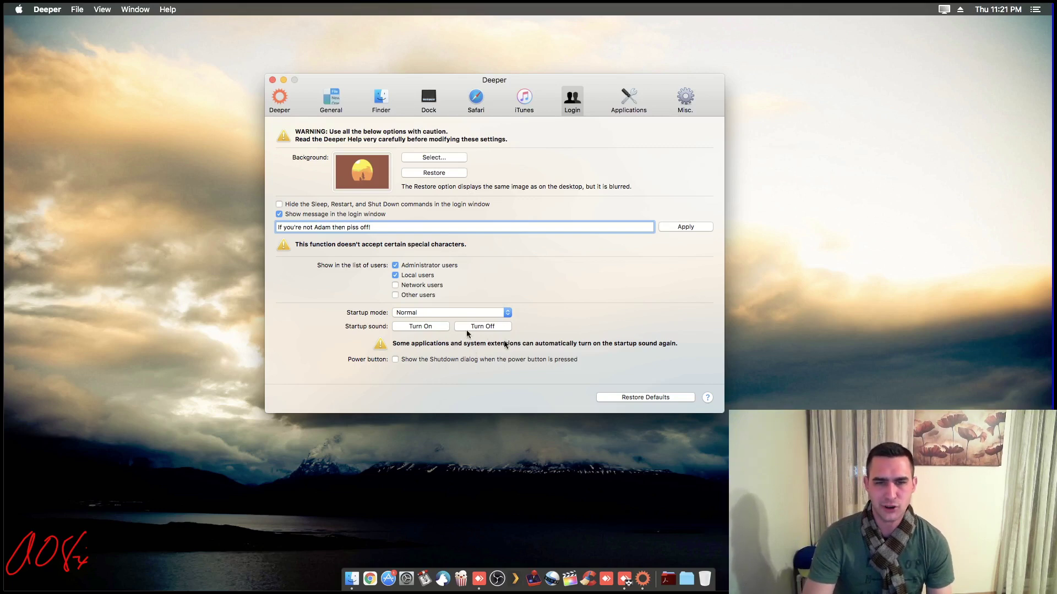
left_click(629, 99)
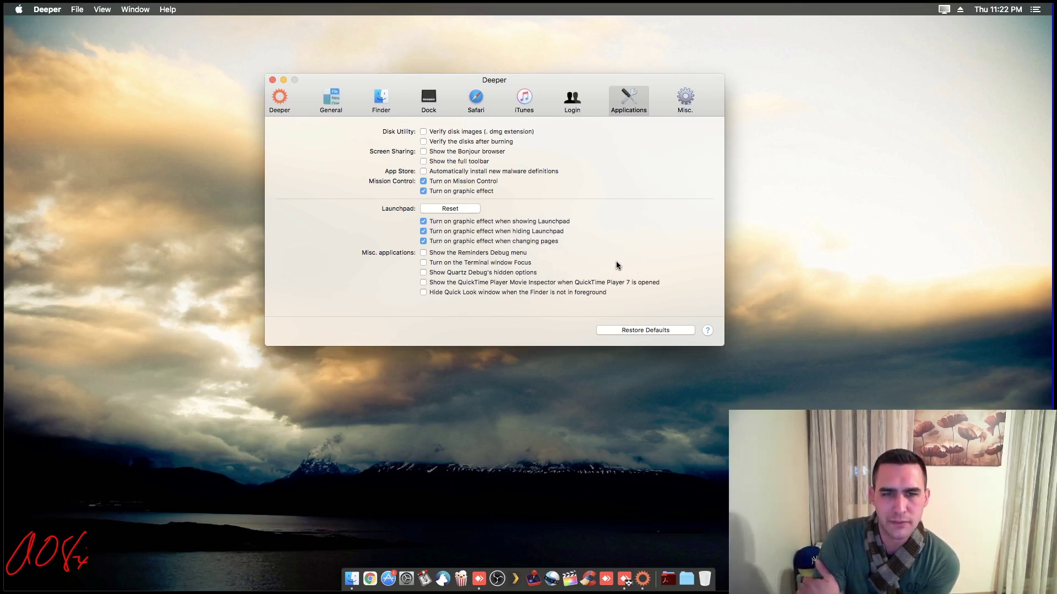
Switch Deeper to its Misc. tab.
left_click(683, 103)
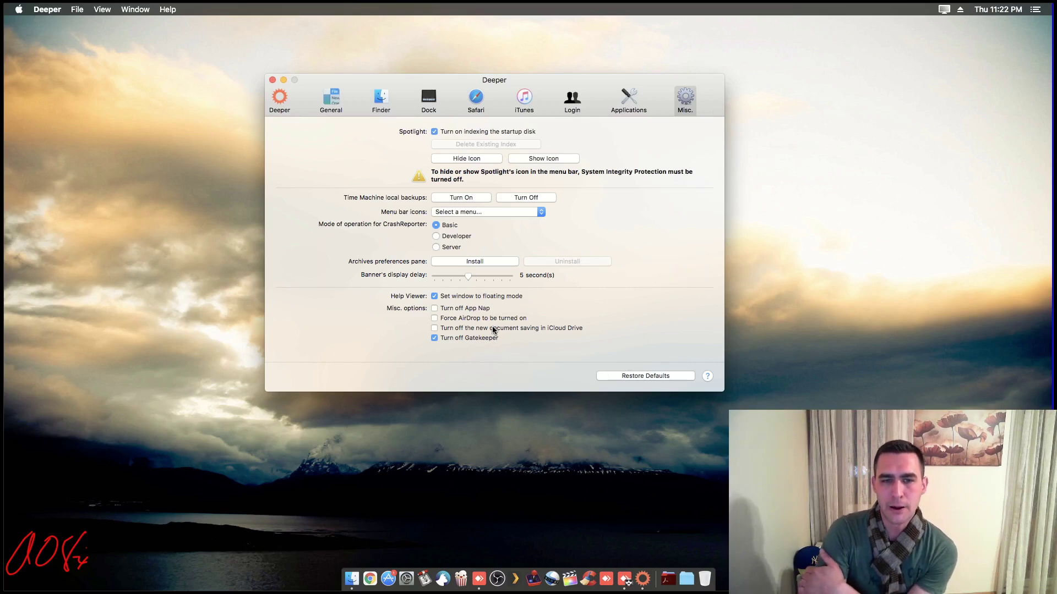
left_click(540, 216)
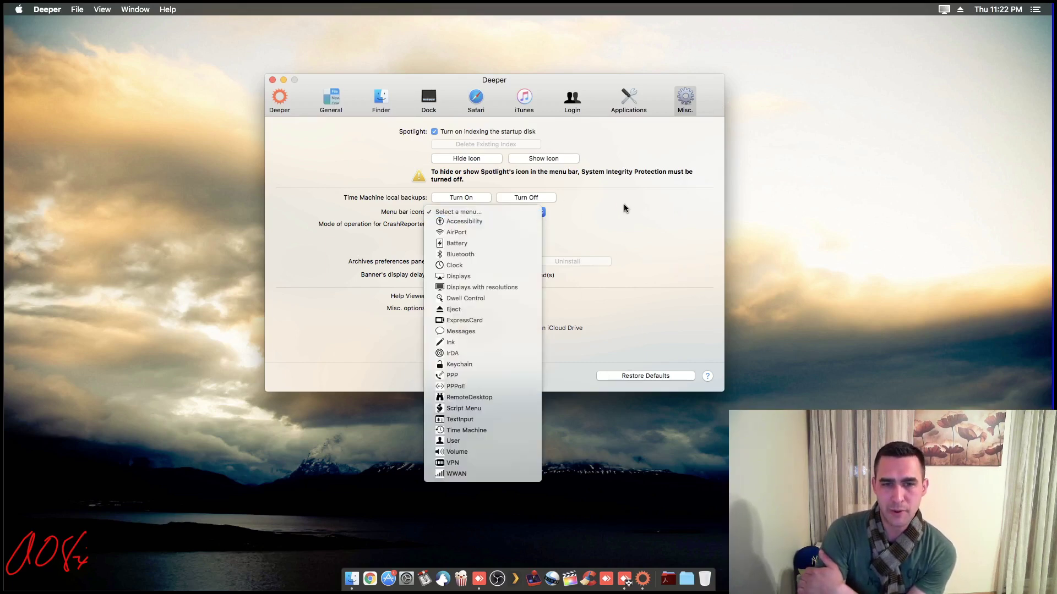
left_click(589, 174)
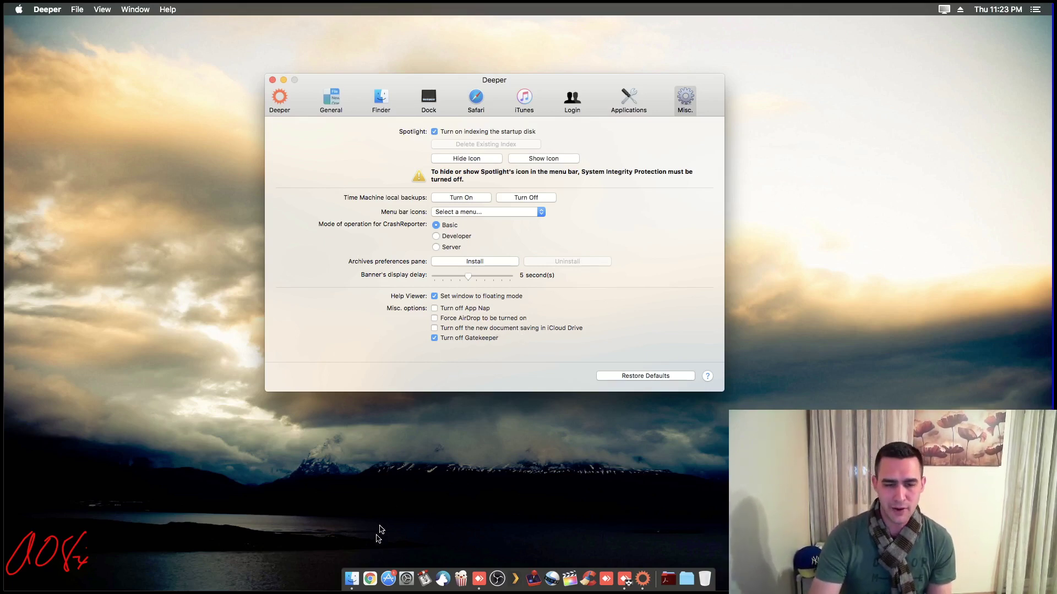
In System Preferences, view Desktop & Screen Saver, then the Dock pane's minimize effects, keeping Genie.
left_click(406, 579)
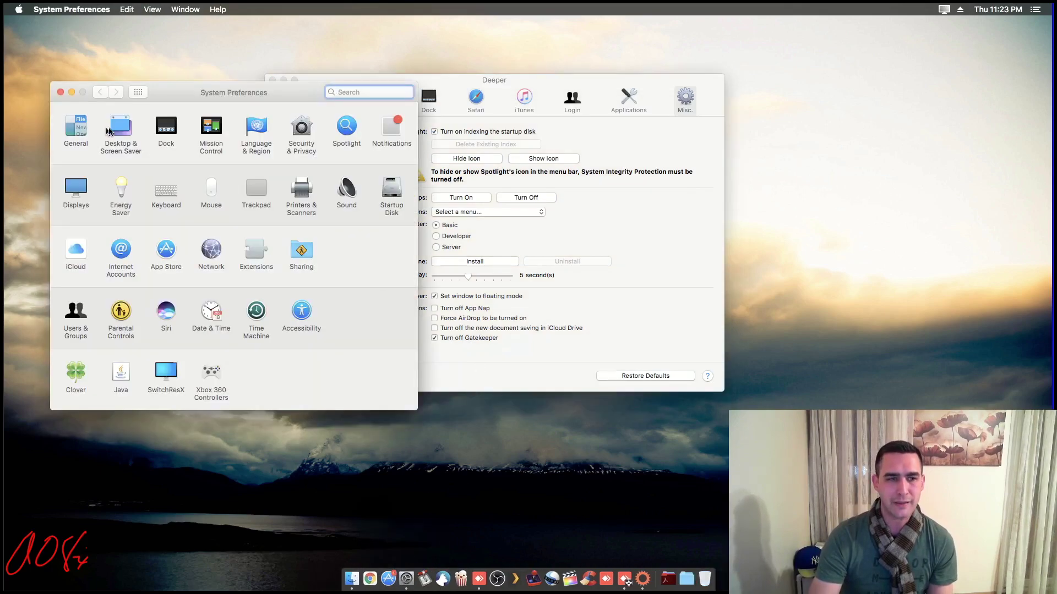
left_click(117, 130)
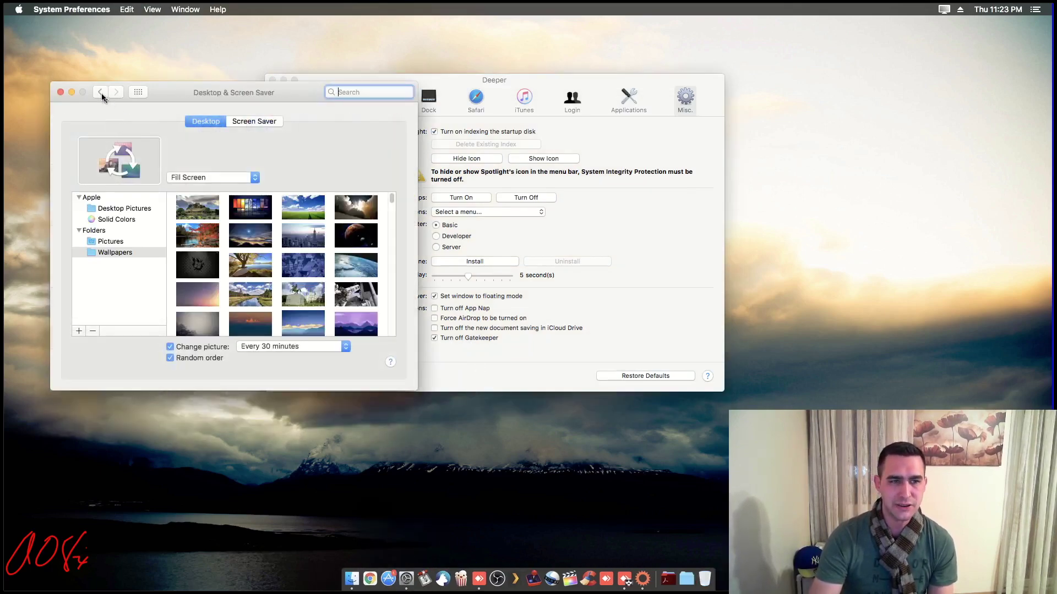
left_click(100, 92)
left_click(166, 128)
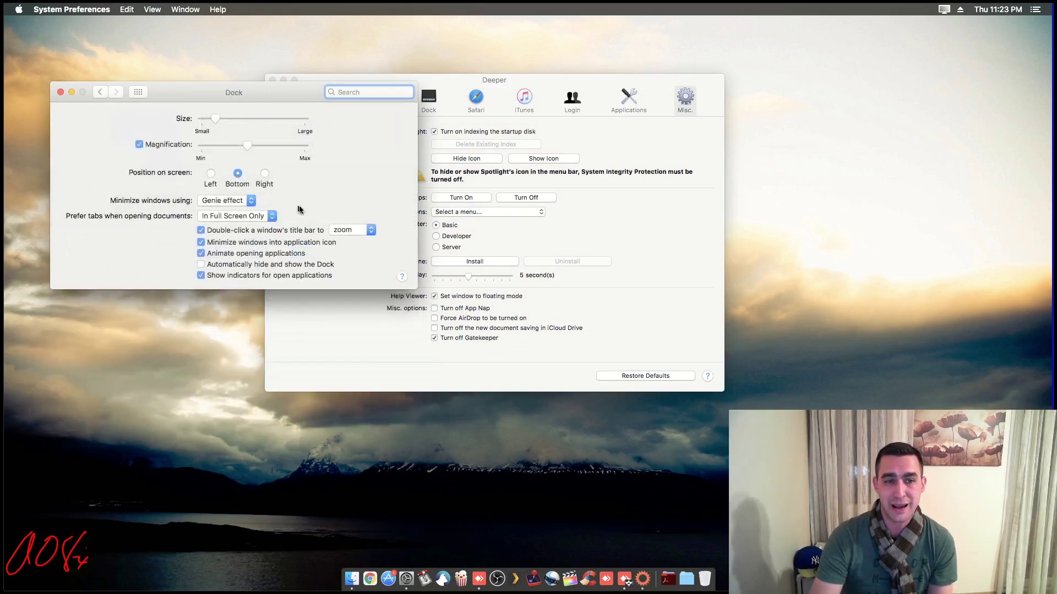
left_click(251, 201)
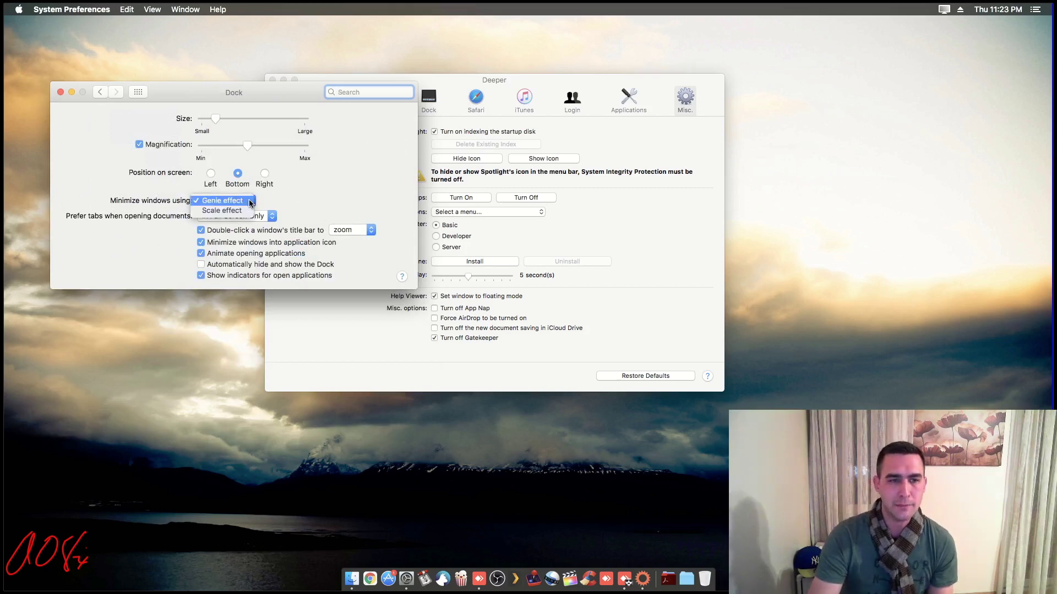
left_click(356, 199)
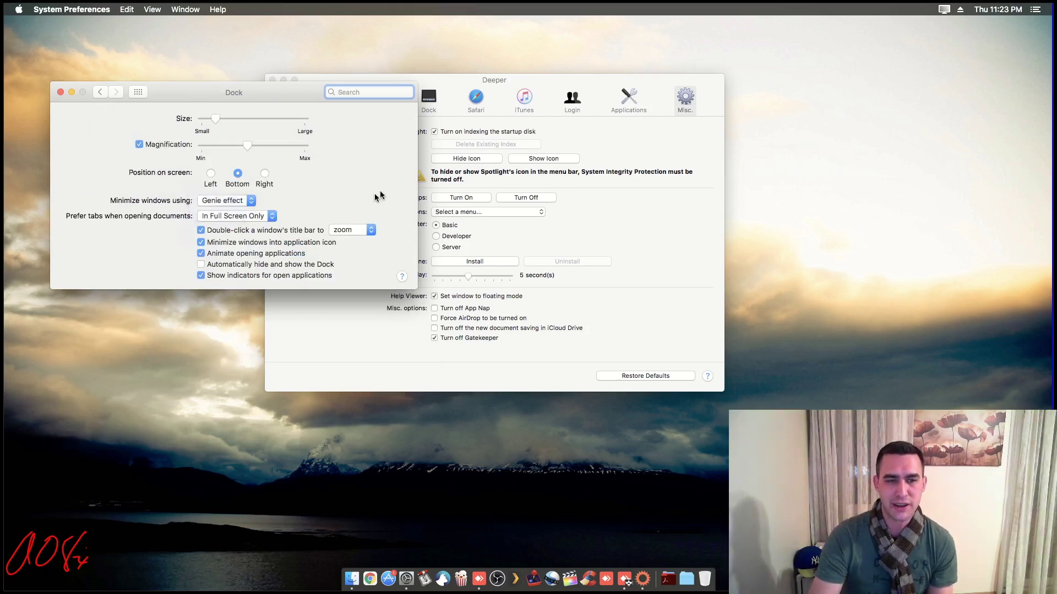
Show Deeper's Dock tab for comparison, then close System Preferences.
left_click(501, 85)
left_click(428, 98)
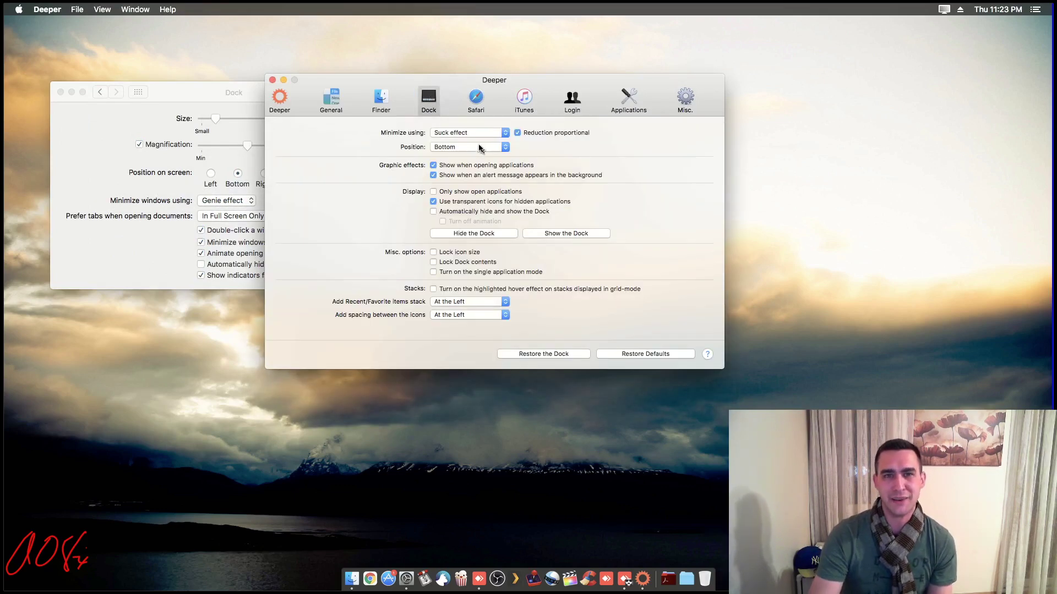
left_click(174, 97)
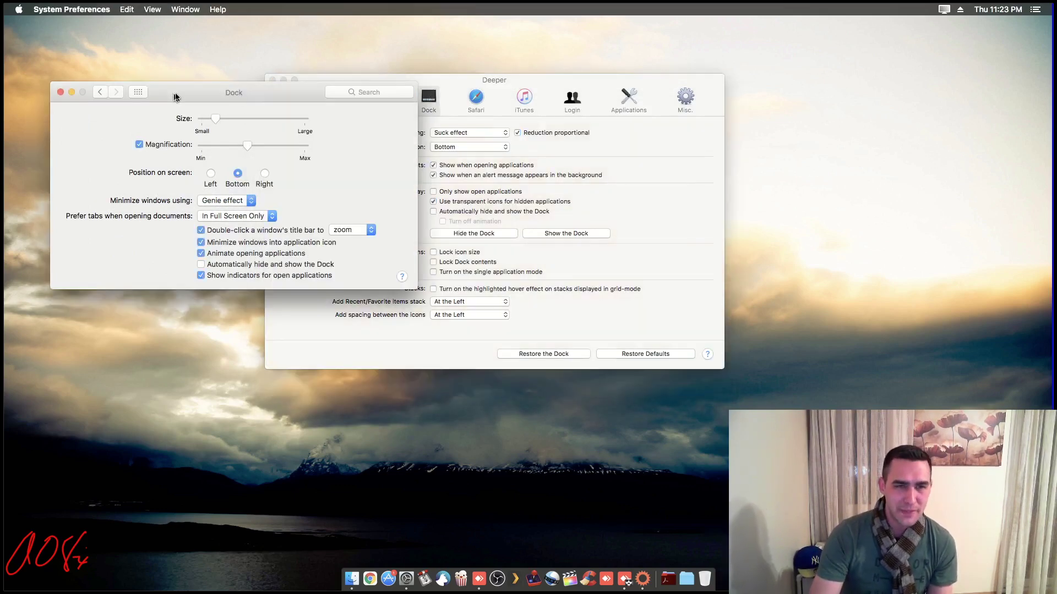
left_click(100, 92)
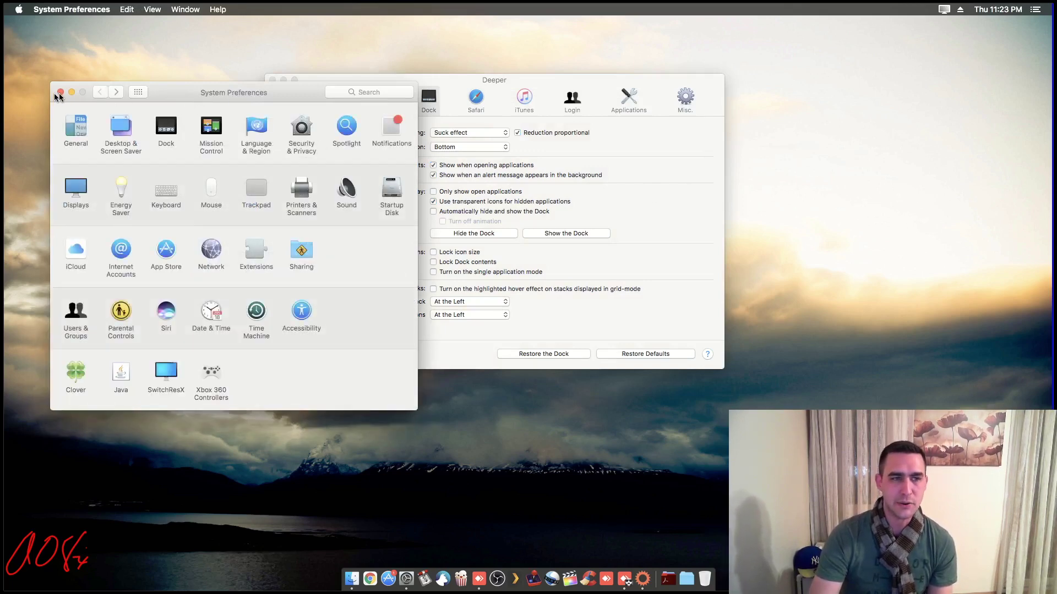
left_click(60, 93)
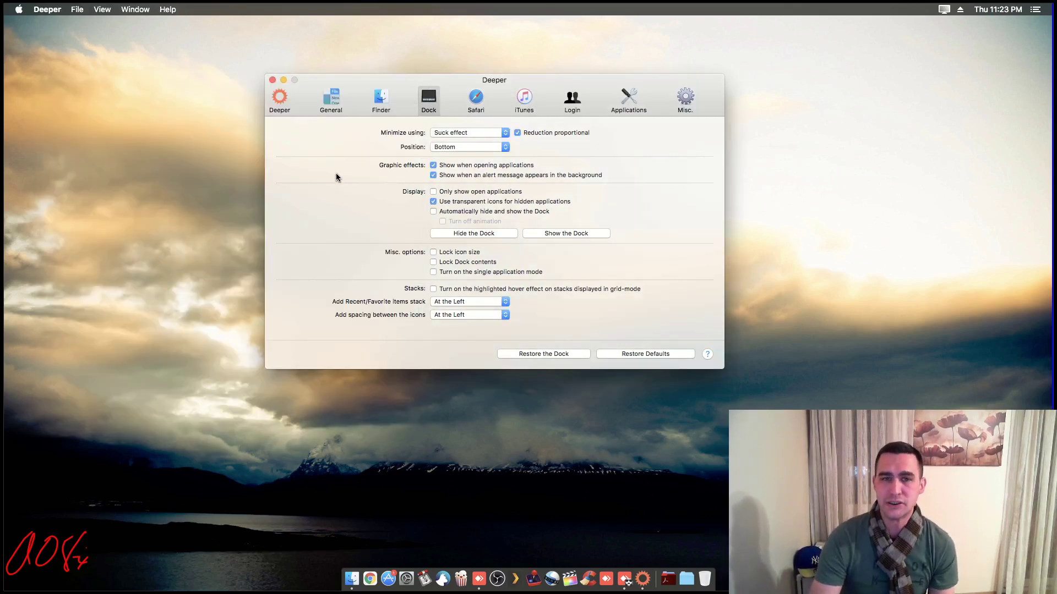
Move Deeper aside and open About This Mac, positioning its window beside Deeper.
left_click_drag(548, 81, 526, 71)
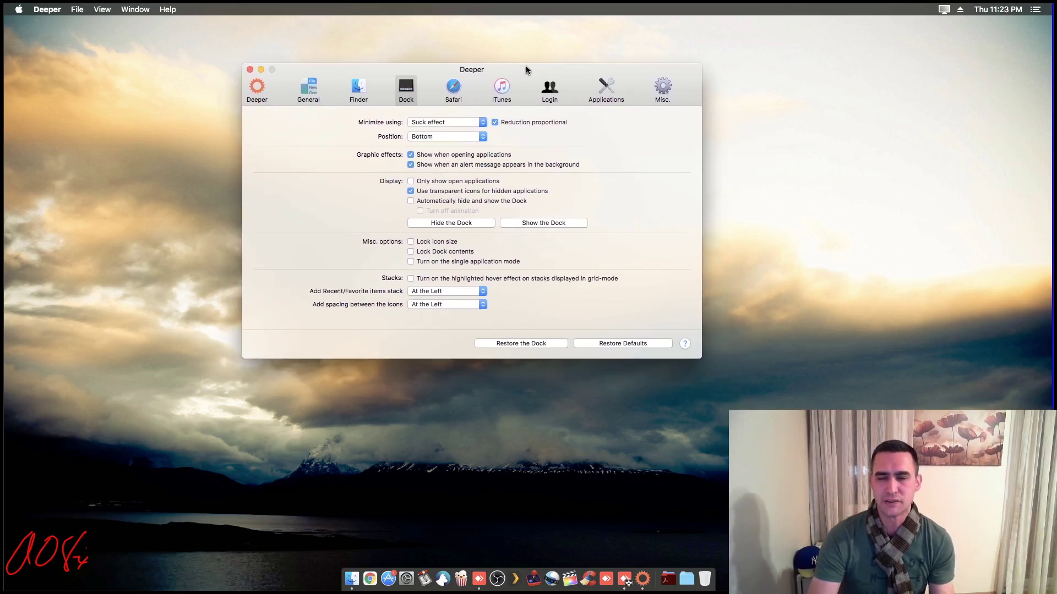
left_click(19, 10)
left_click(39, 20)
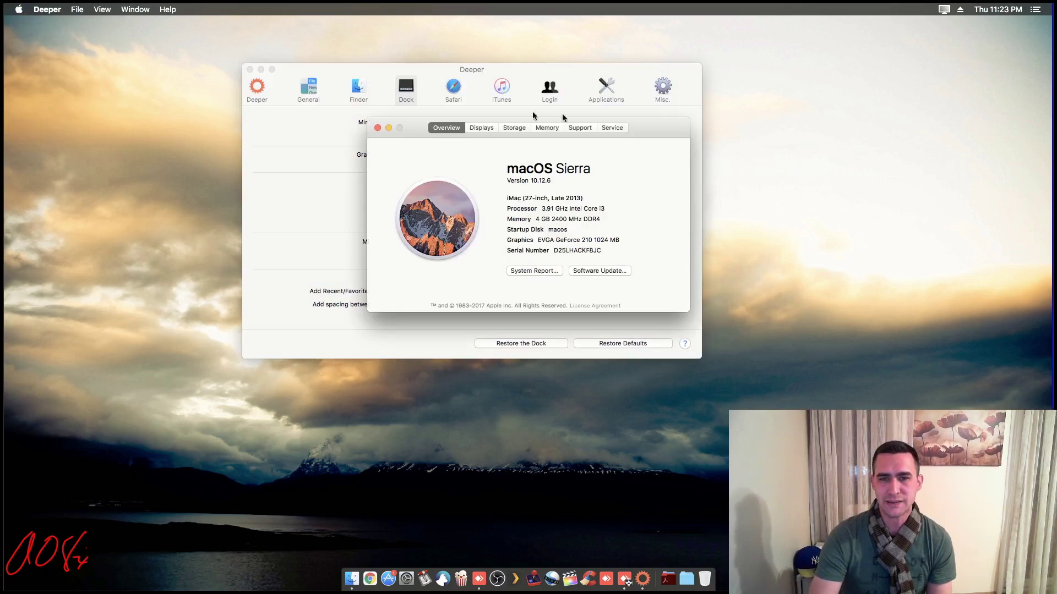
left_click_drag(650, 135, 564, 197)
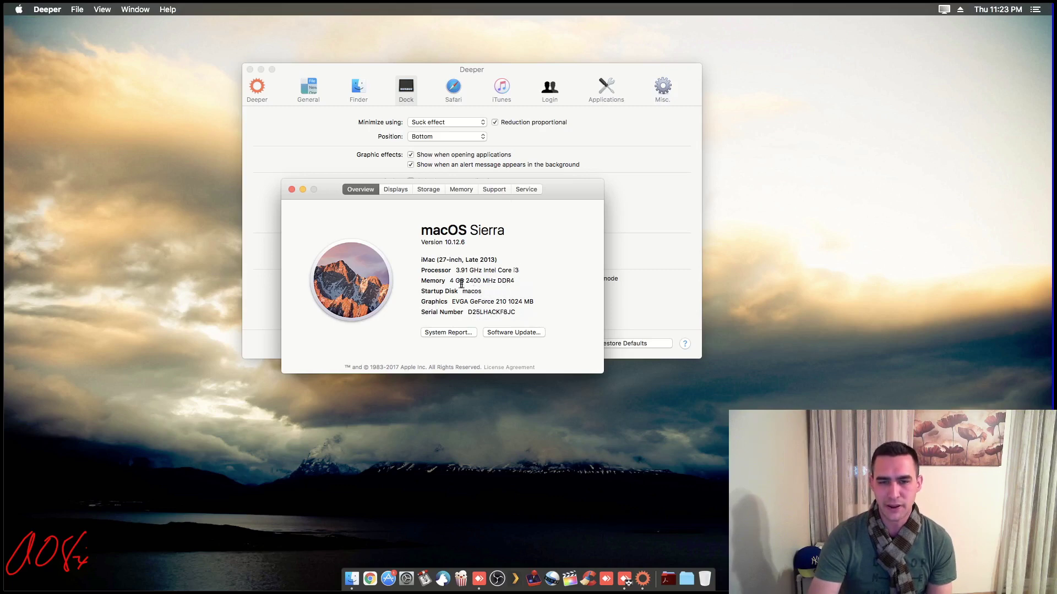
Highlight the graphics card and iMac (27-inch, Late 2013) lines, then reposition the window.
left_click_drag(537, 305, 435, 308)
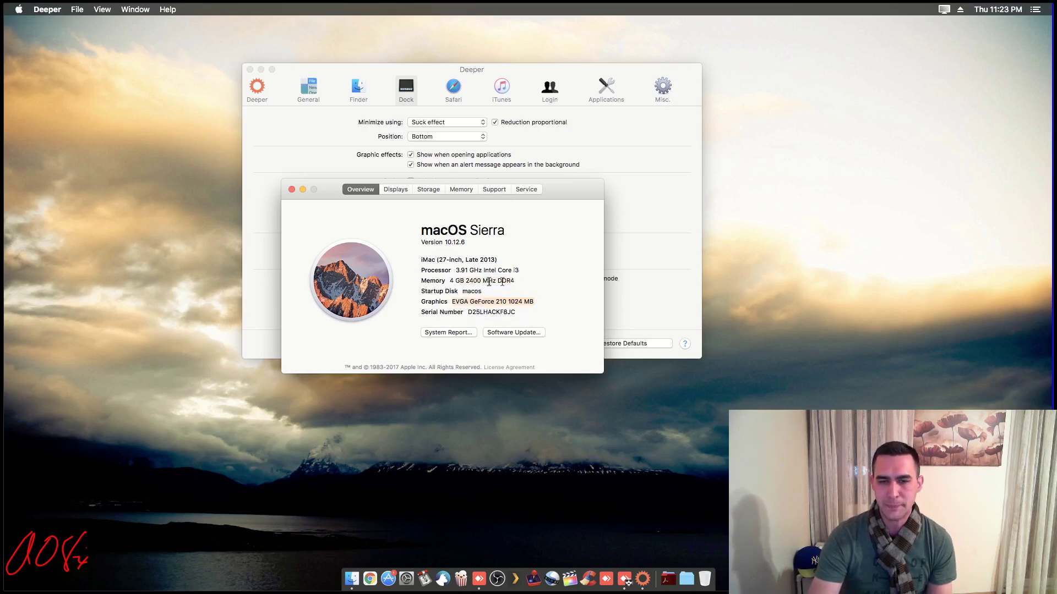
left_click(460, 280)
left_click_drag(422, 260, 504, 265)
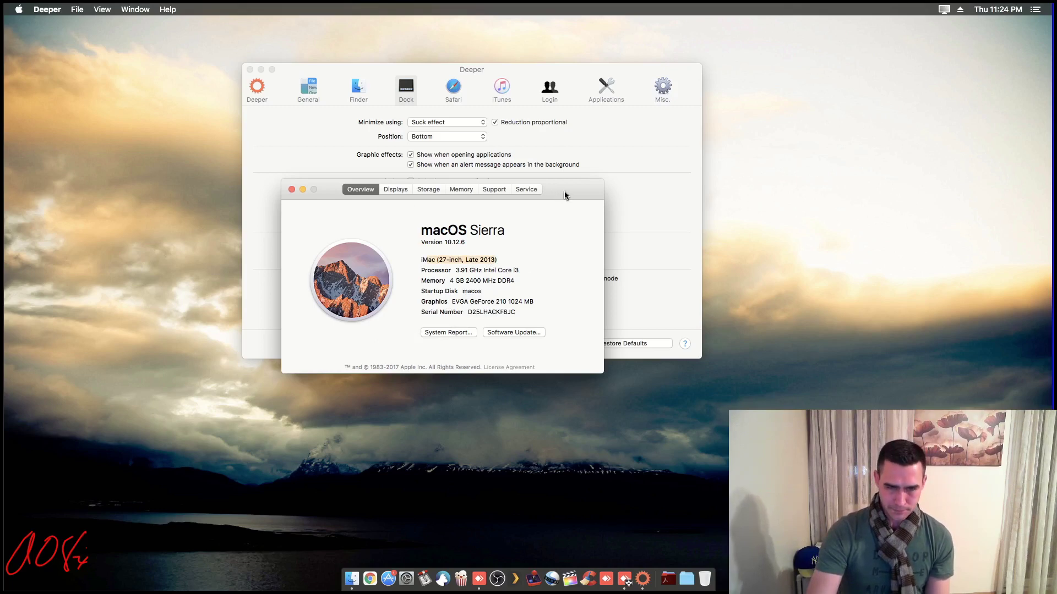
left_click_drag(565, 195, 424, 300)
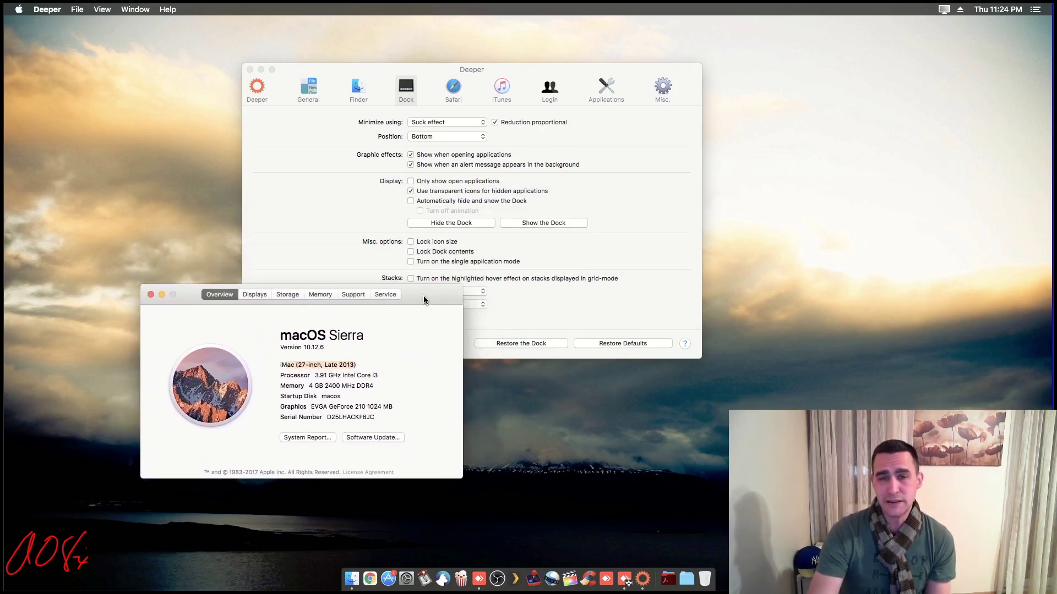